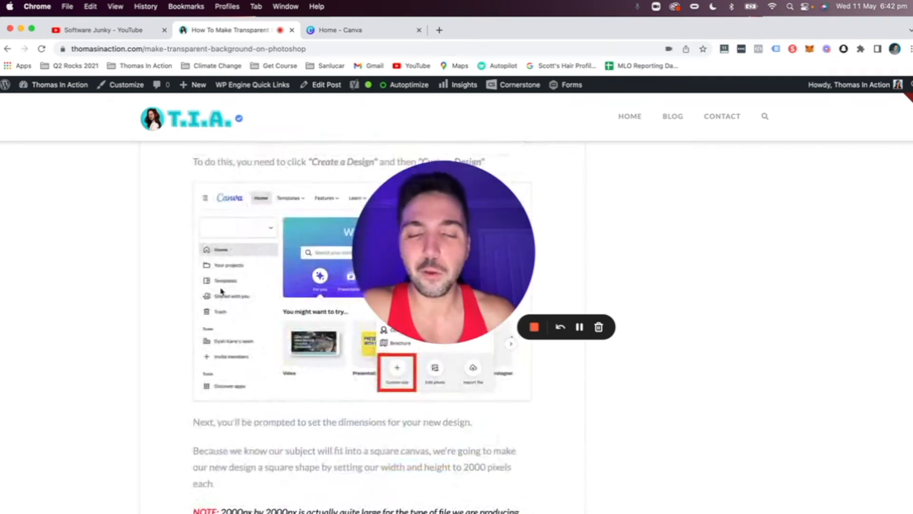
Read the blog article's sections introducing Canva and the Pro account cost needed for its Background Remover.
scroll(220, 291, "up", 3)
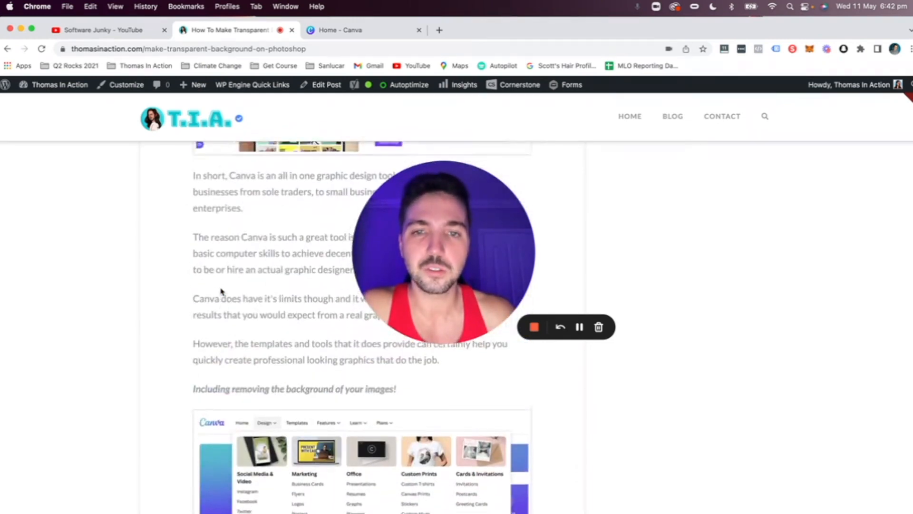
scroll(220, 292, "up", 4)
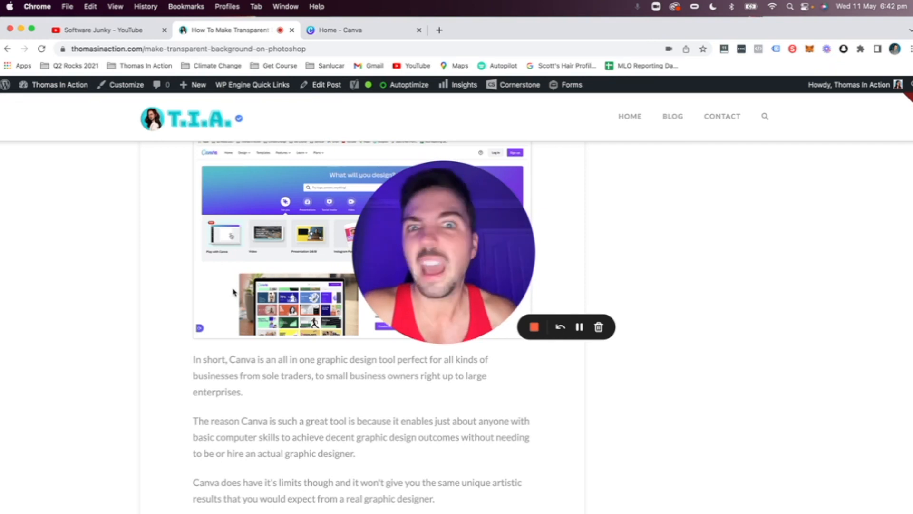
scroll(188, 366, "up", 8)
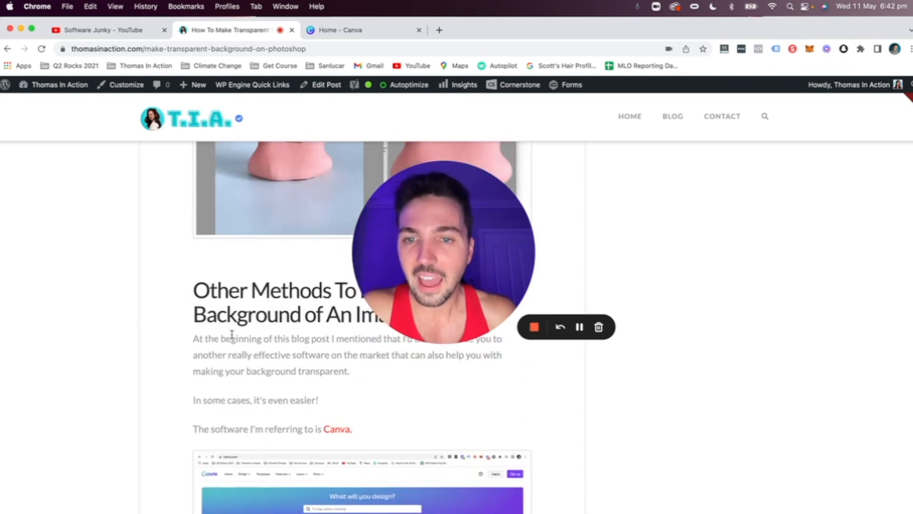
scroll(442, 384, "down", 12)
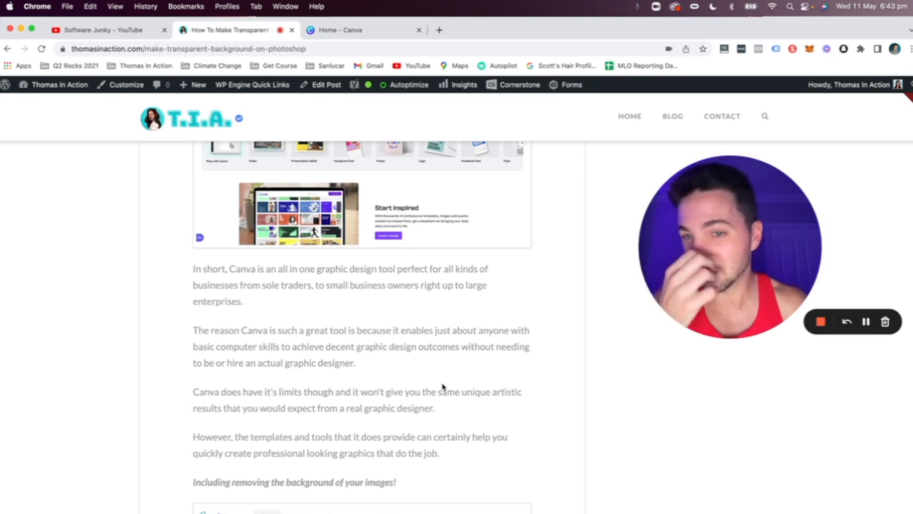
scroll(402, 404, "down", 10)
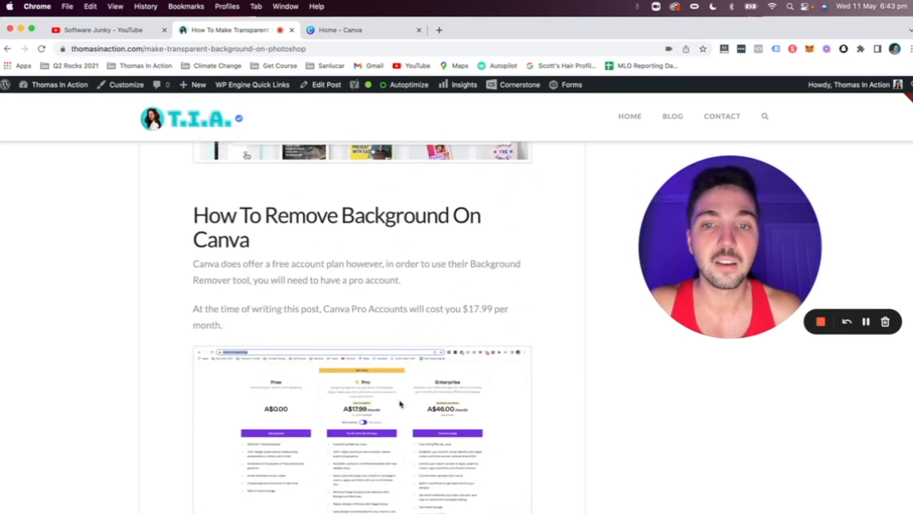
scroll(399, 404, "down", 1)
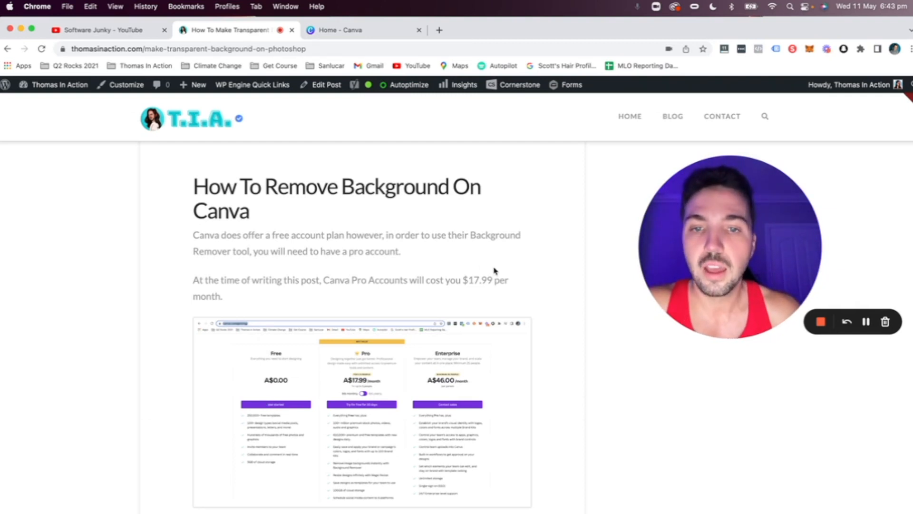
left_click_drag(507, 280, 447, 281)
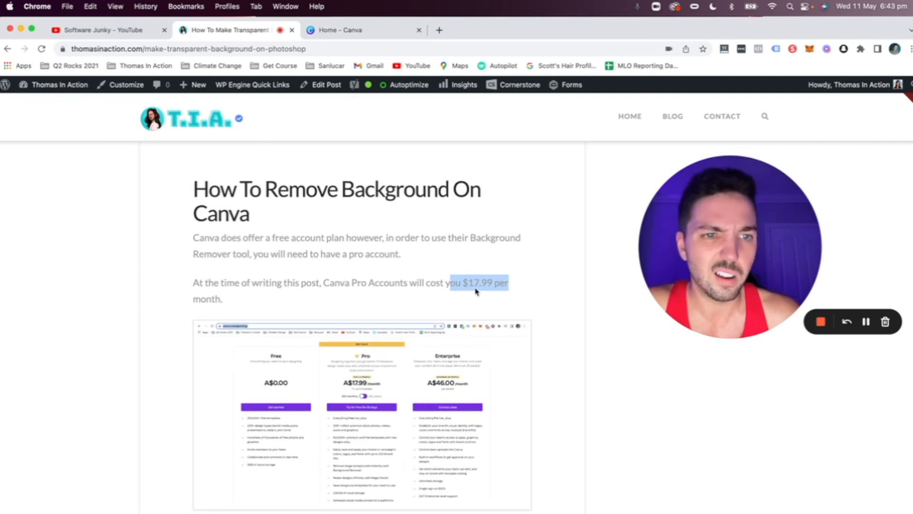
scroll(342, 391, "down", 3)
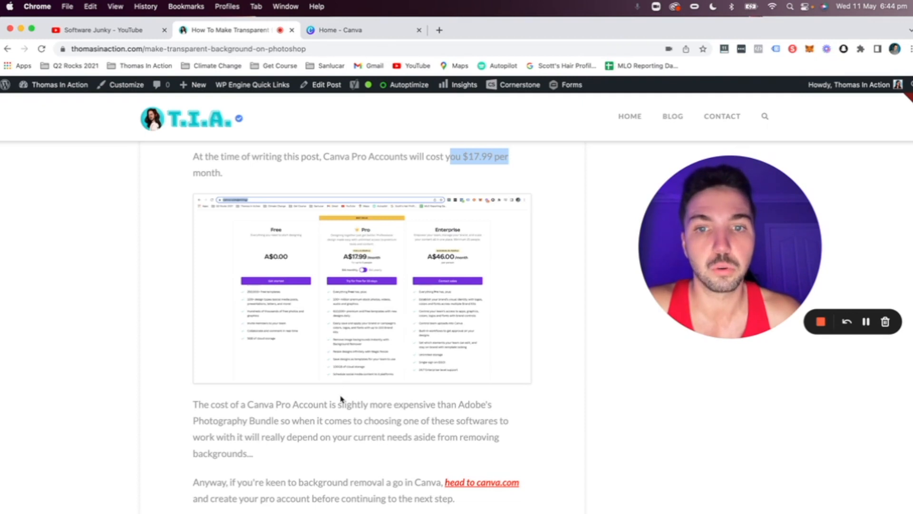
scroll(342, 391, "down", 3)
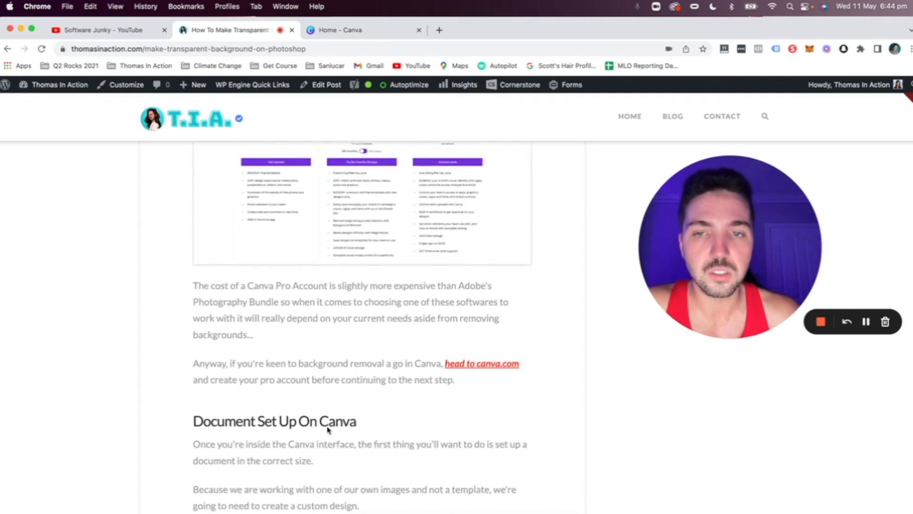
scroll(327, 430, "up", 2)
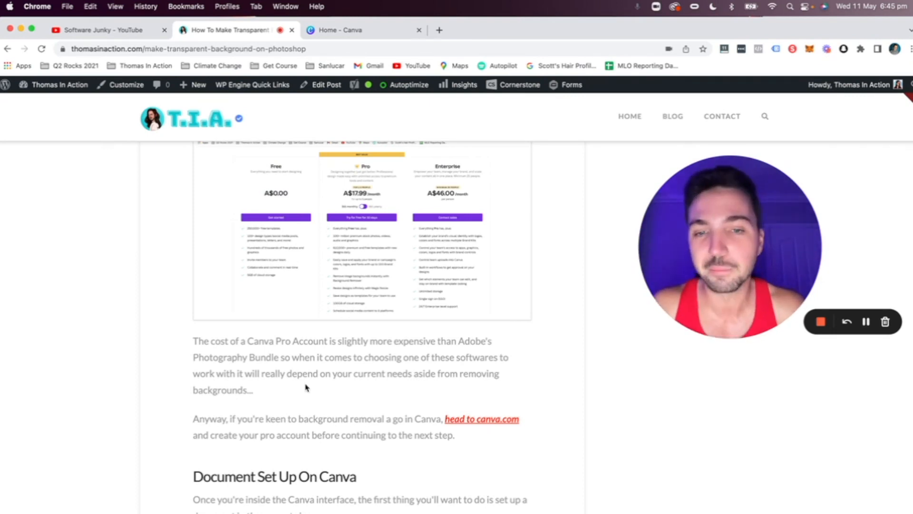
Read the article's "Document Set Up On Canva" section on creating a custom design.
scroll(306, 385, "down", 3)
scroll(442, 278, "down", 3)
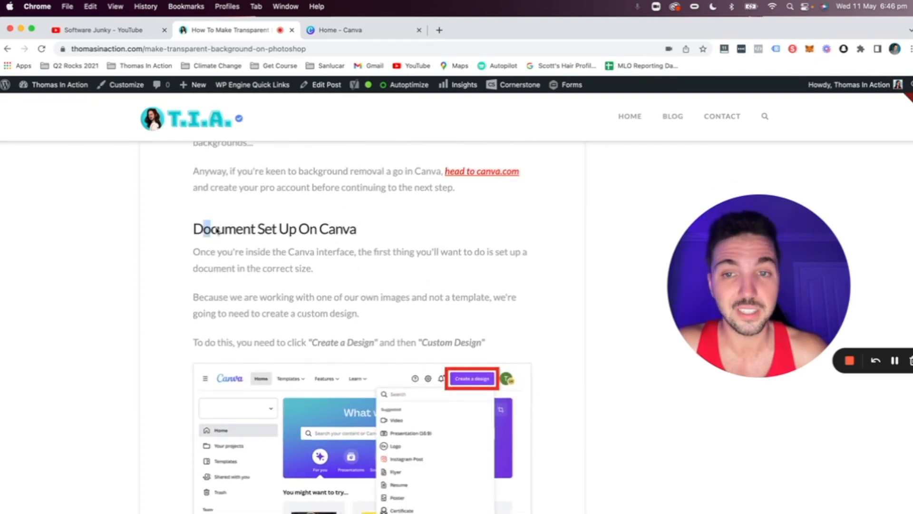
left_click_drag(202, 228, 349, 230)
left_click(252, 287)
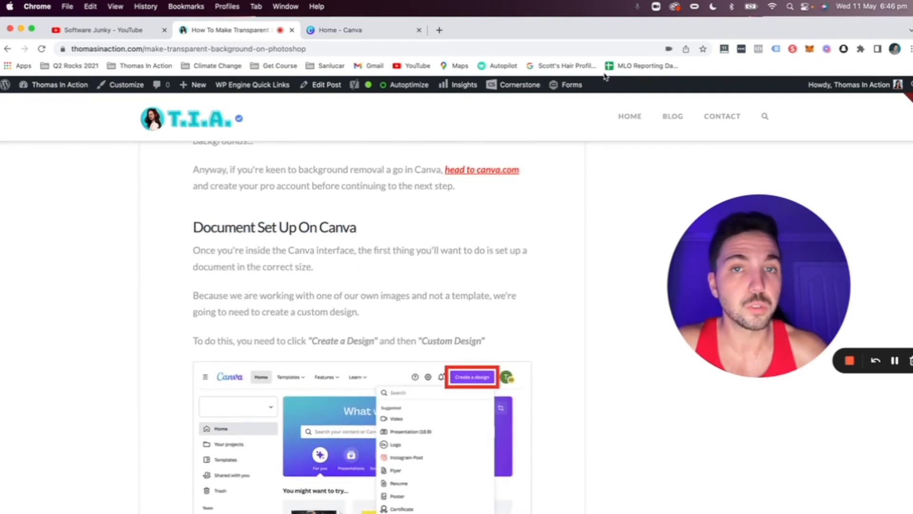
Switch to Canva and create a new custom-size design 2000 px wide and 2000 px high.
left_click(412, 31)
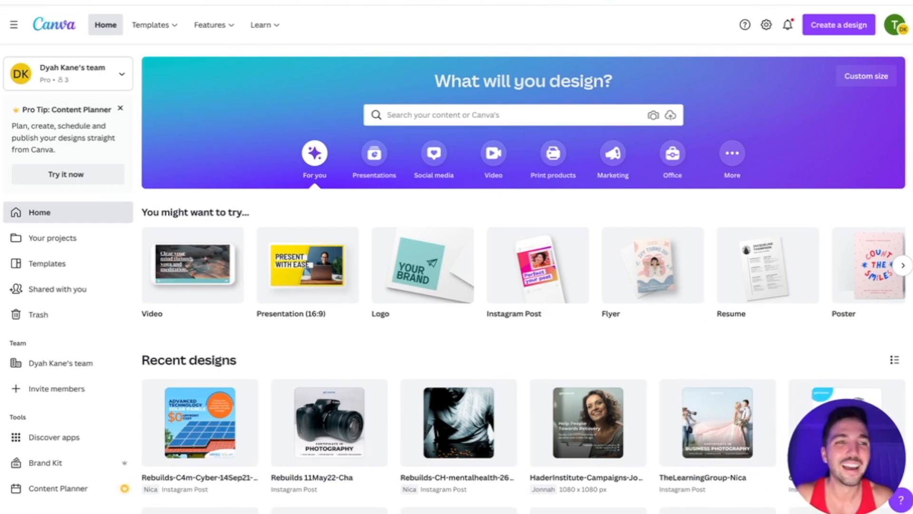
left_click(833, 22)
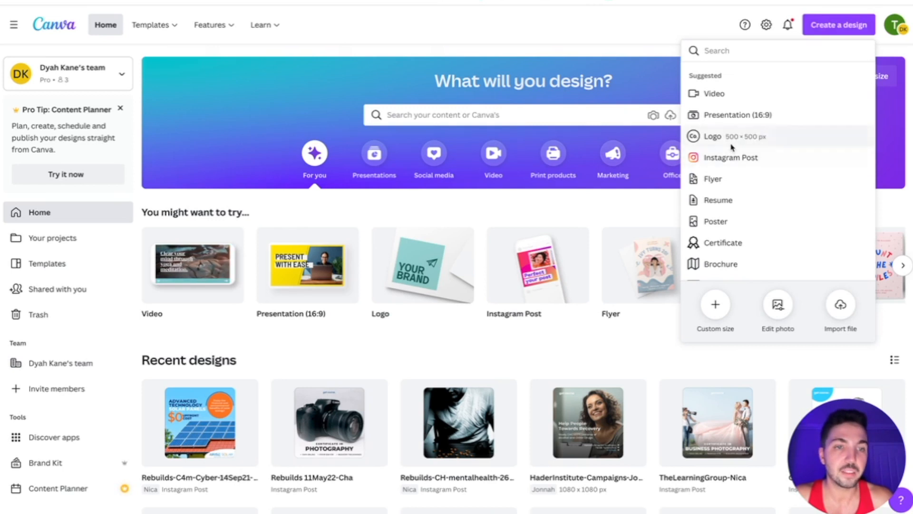
scroll(730, 136, "down", 7)
scroll(733, 145, "up", 7)
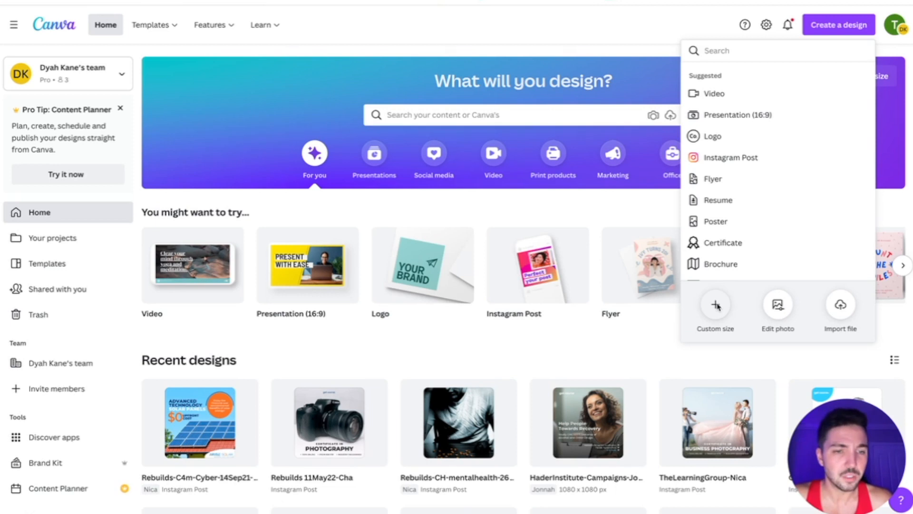
left_click(716, 304)
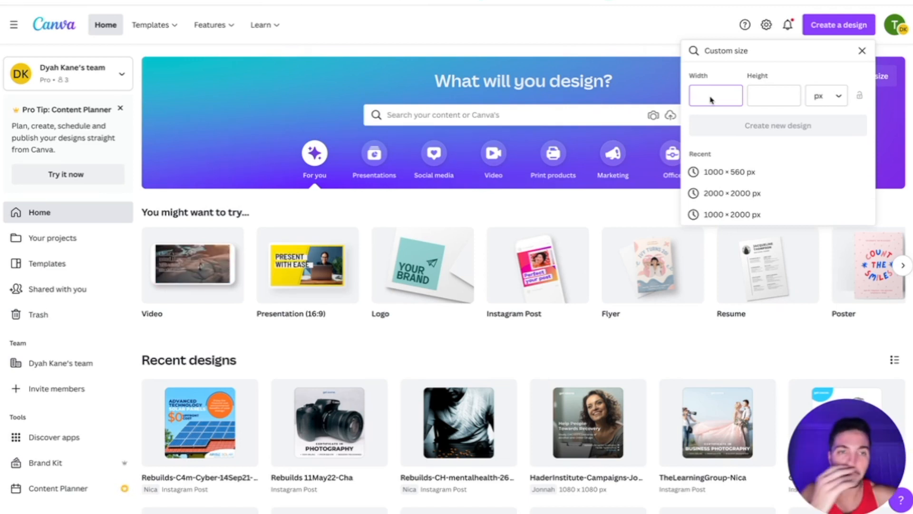
type("2000")
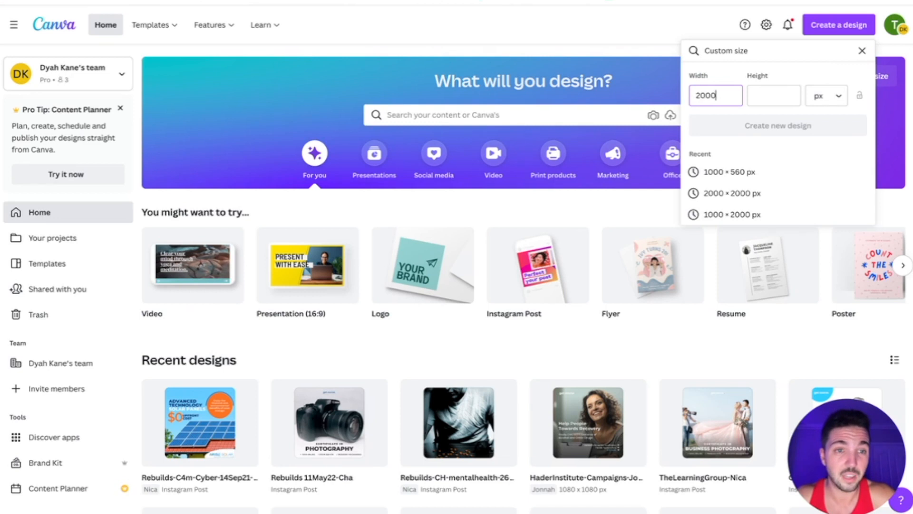
left_click(770, 95)
type("2000")
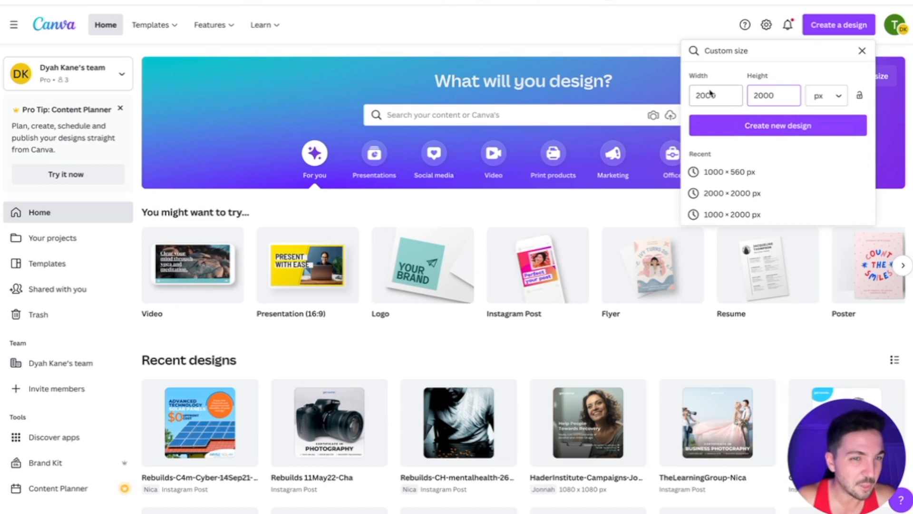
left_click(765, 125)
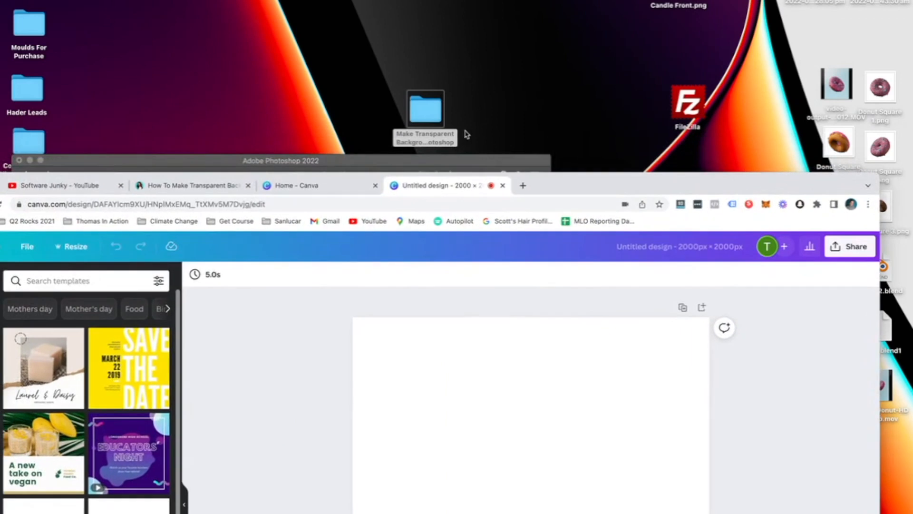
Open the Make Transparent Background folder on the desktop and place Perfect Ditto.png onto the blank Canva page.
double_click(428, 114)
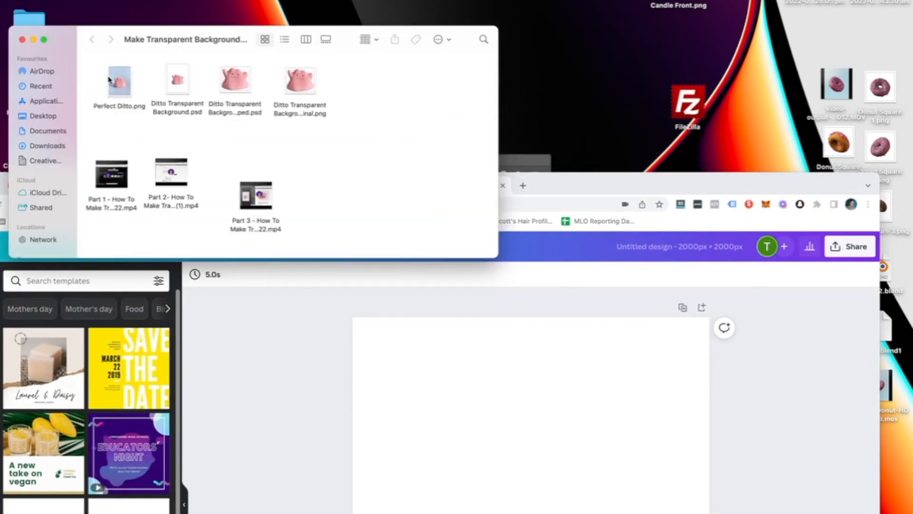
left_click(128, 84)
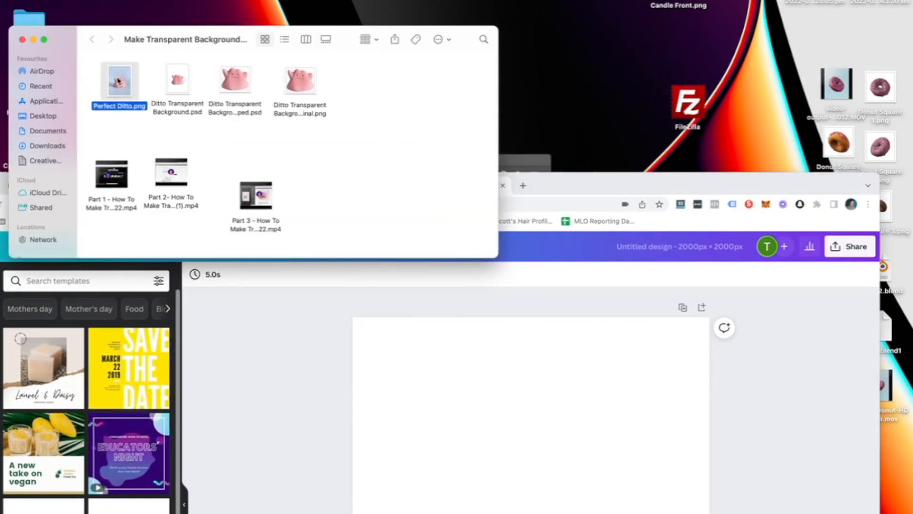
left_click_drag(127, 84, 452, 369)
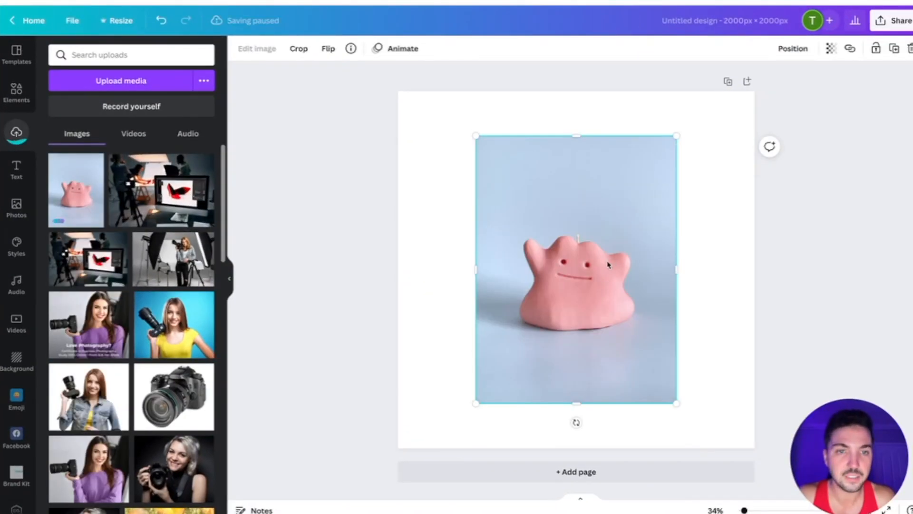
Align the candle photo with the page's upper edge and enlarge it to fill the full page height.
left_click_drag(588, 278, 555, 233)
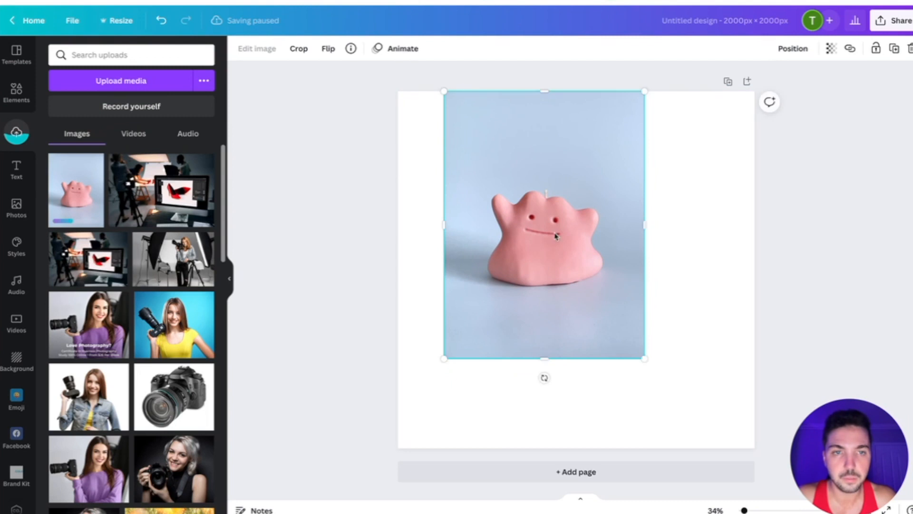
left_click_drag(645, 358, 709, 454)
left_click(817, 307)
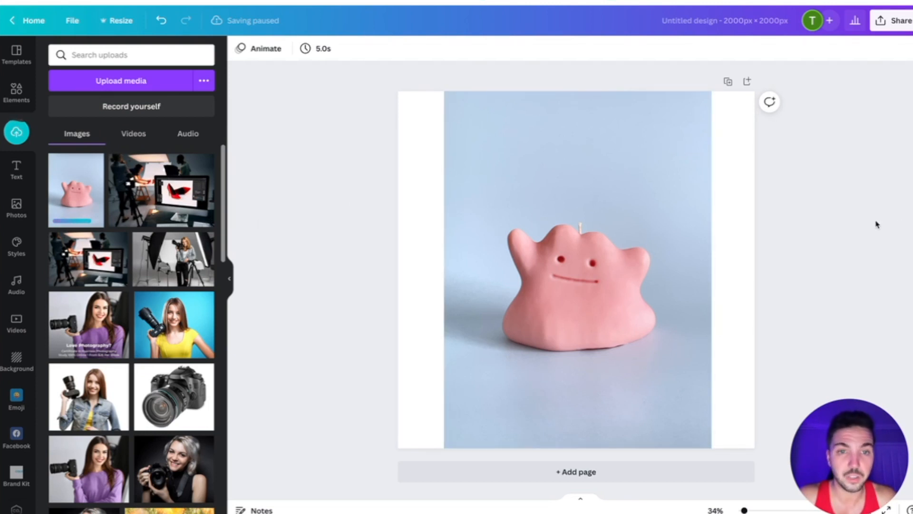
left_click(512, 187)
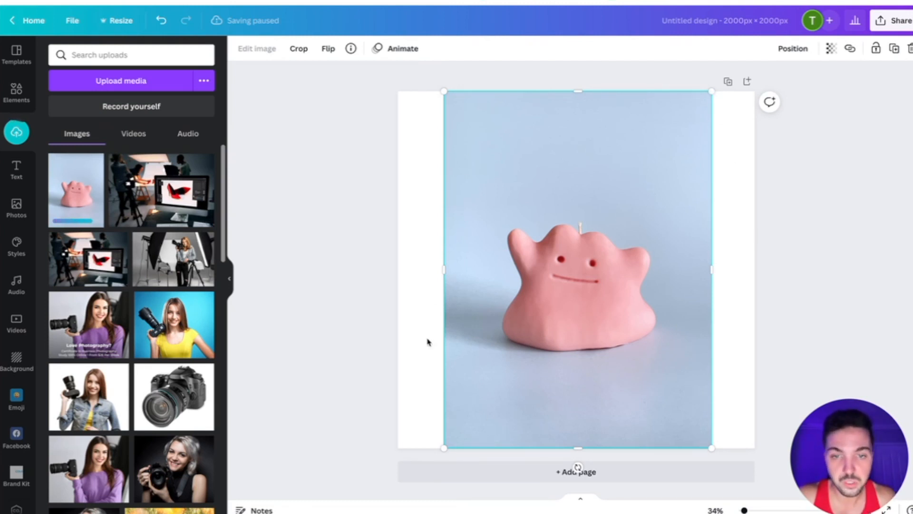
mouse_move(444, 270)
left_mouse_down()
mouse_move(422, 270)
mouse_move(478, 276)
mouse_move(428, 267)
left_mouse_up()
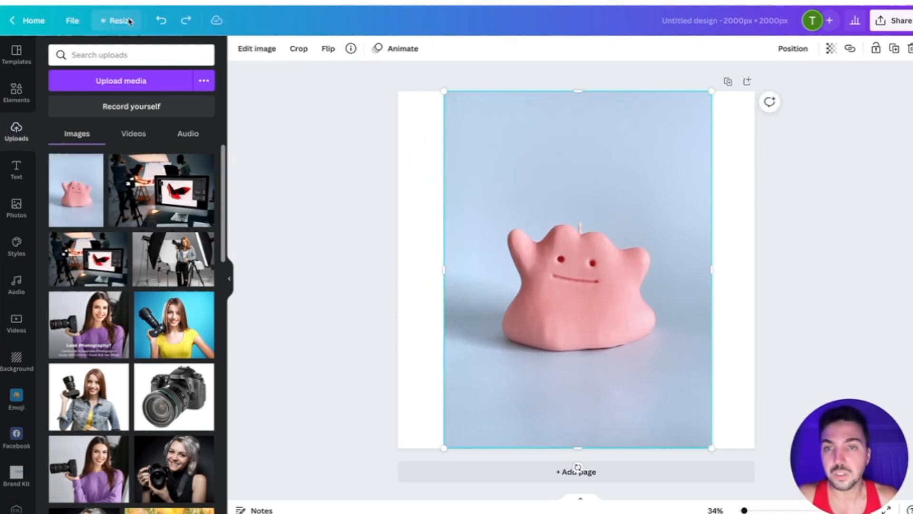
Remove the candle photo's background with the Background Remover effect.
left_click(269, 50)
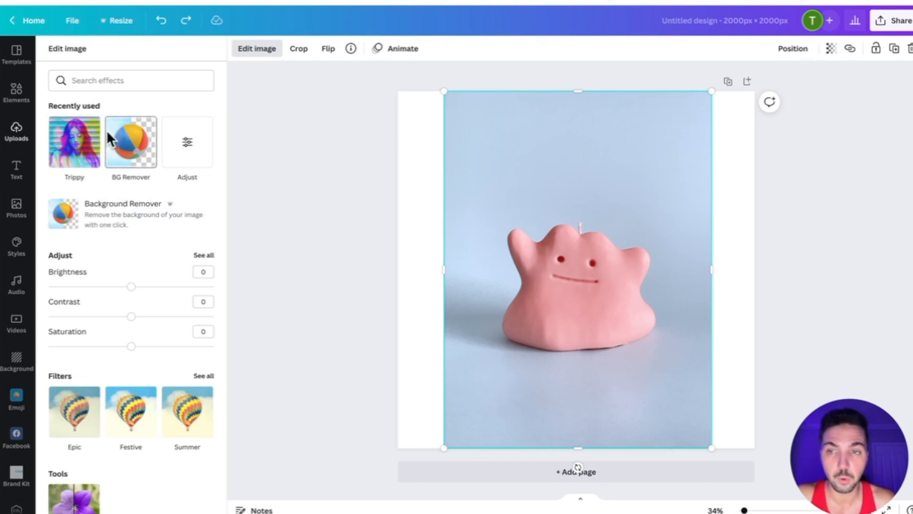
left_click(80, 216)
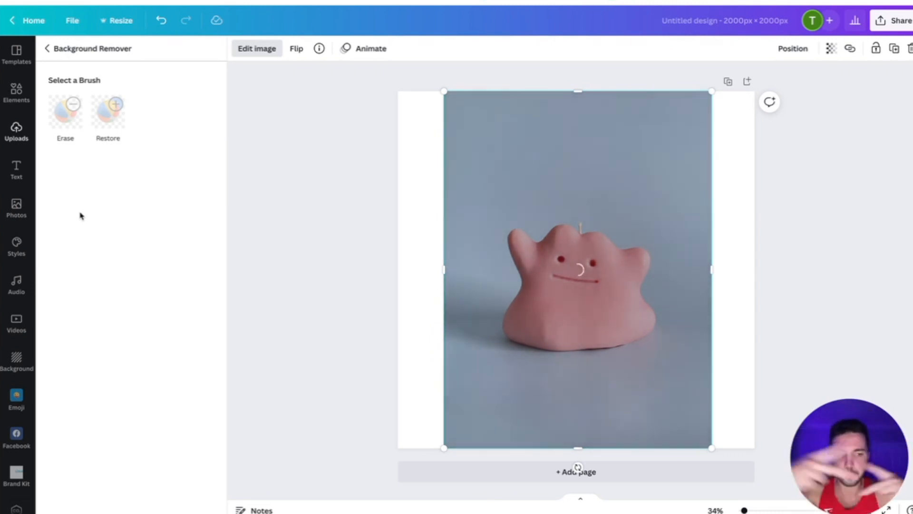
left_click_drag(819, 438, 235, 148)
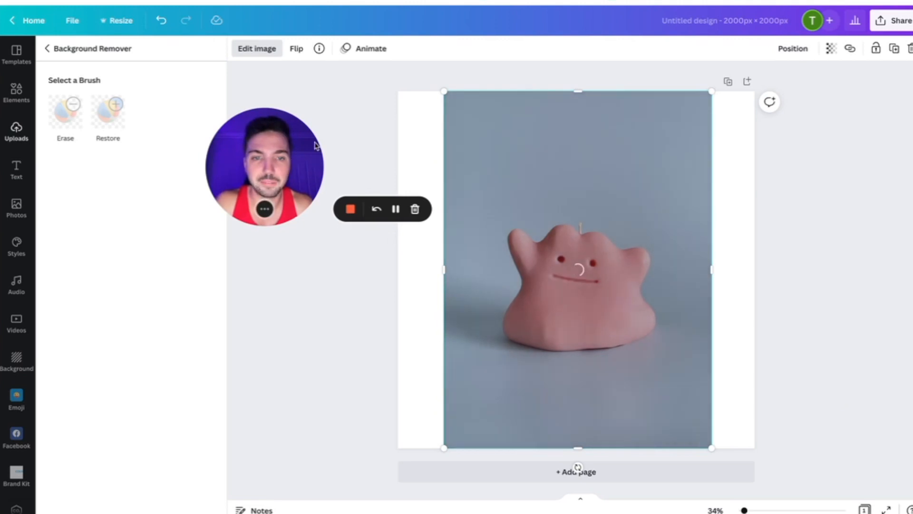
left_click_drag(292, 143, 231, 142)
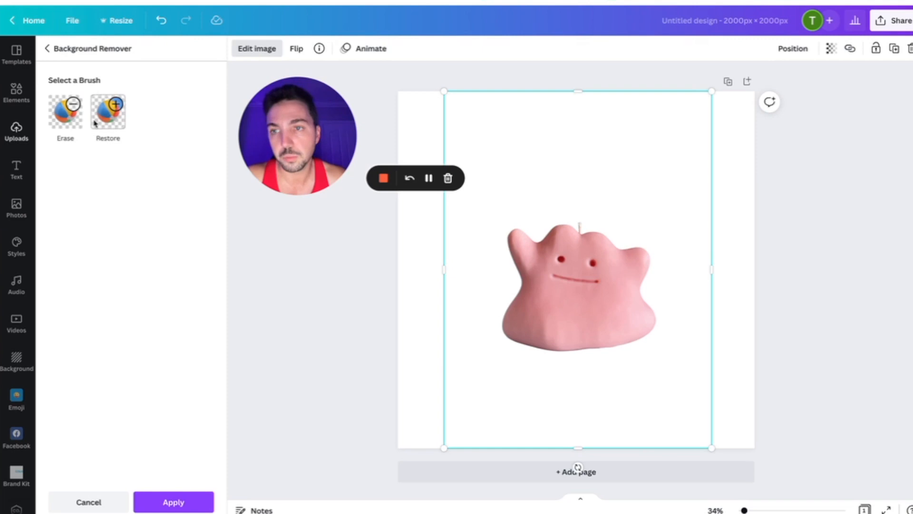
Restore a strip of background beneath the candle with the Restore brush at size 25, and remove it using the Erase brush.
left_click(109, 115)
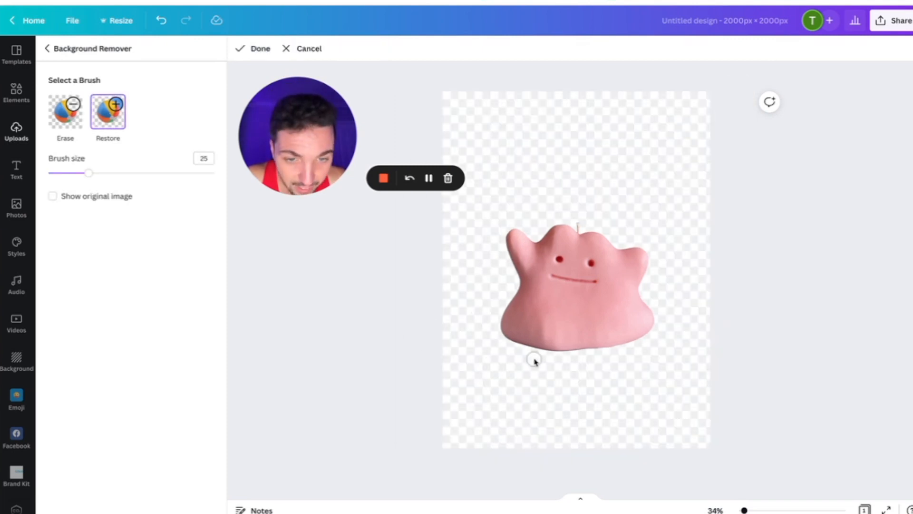
left_click_drag(498, 344, 576, 355)
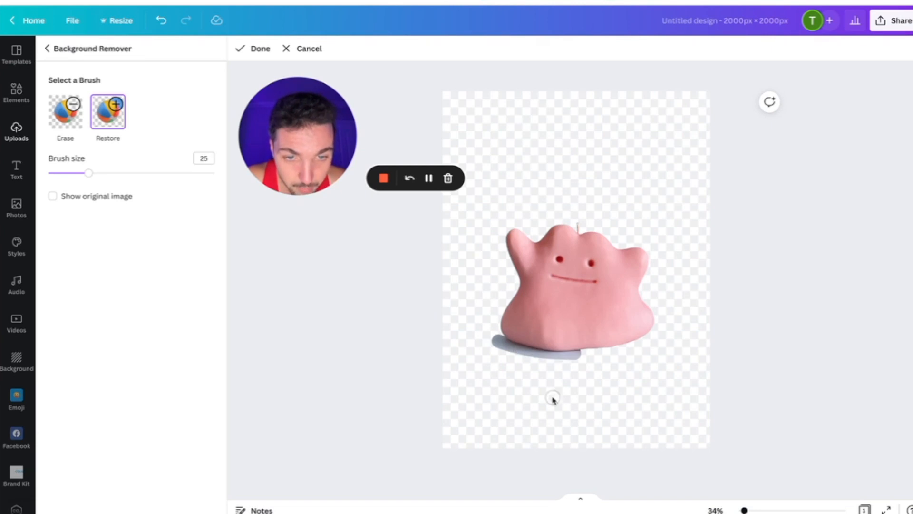
left_click(65, 111)
left_click_drag(495, 341, 565, 356)
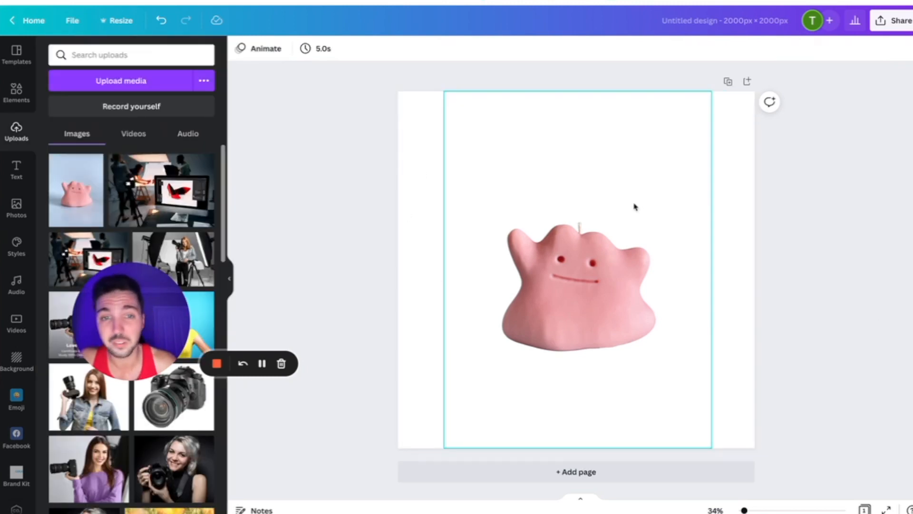
Crop the candle image close around the candle on all four sides and apply the crop.
left_click(634, 155)
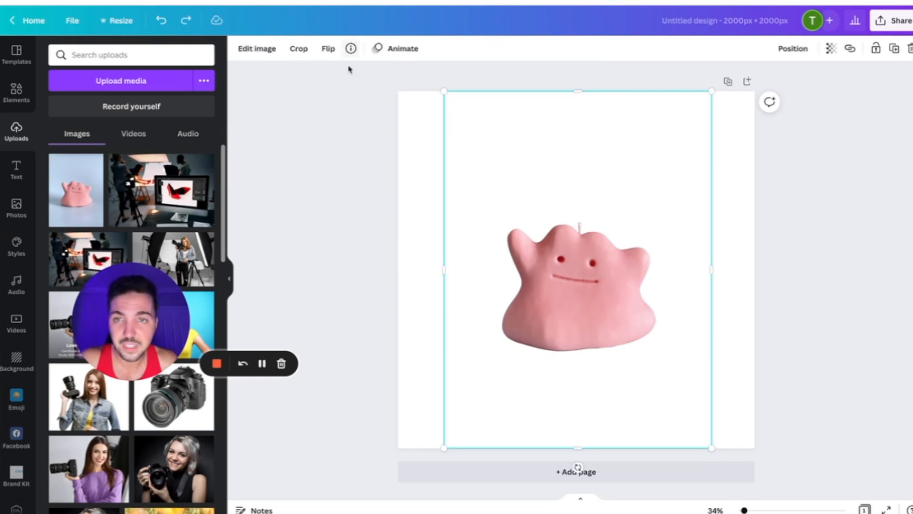
left_click(298, 48)
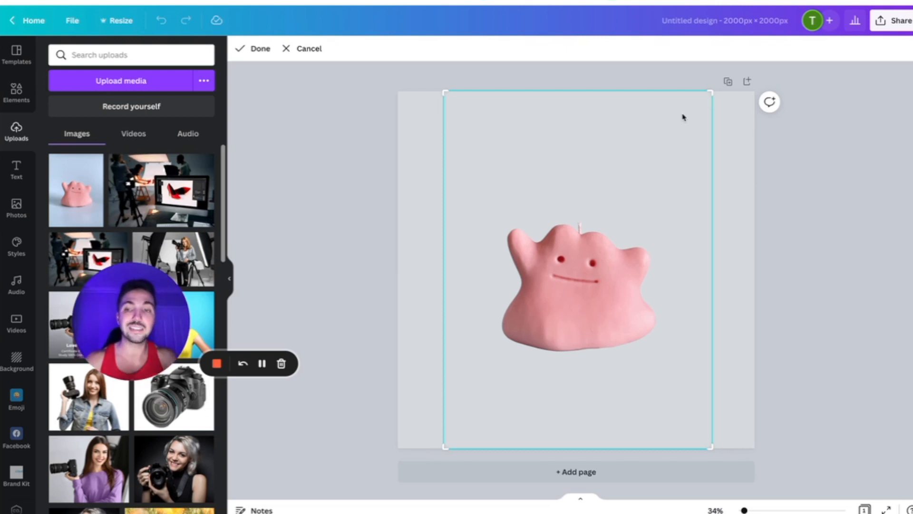
left_click_drag(711, 92, 658, 215)
left_click_drag(446, 219, 496, 219)
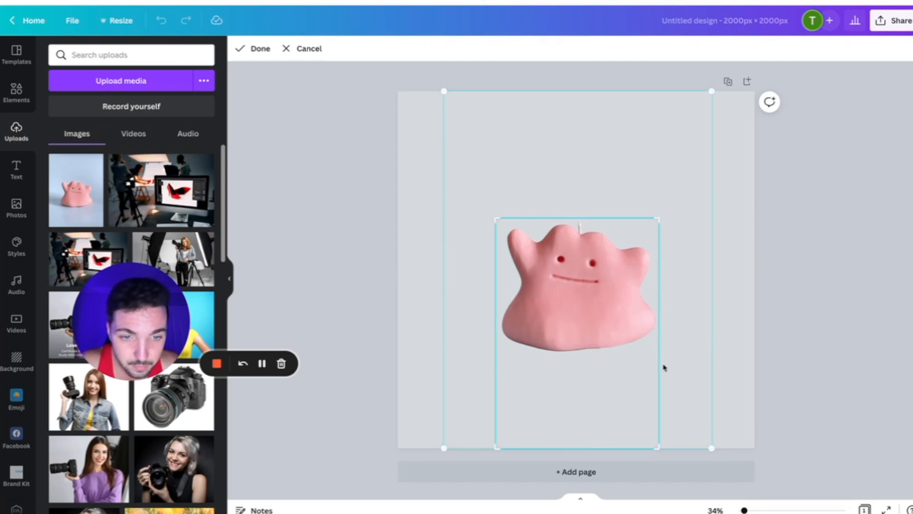
left_click_drag(658, 449, 661, 358)
left_click_drag(497, 355, 503, 356)
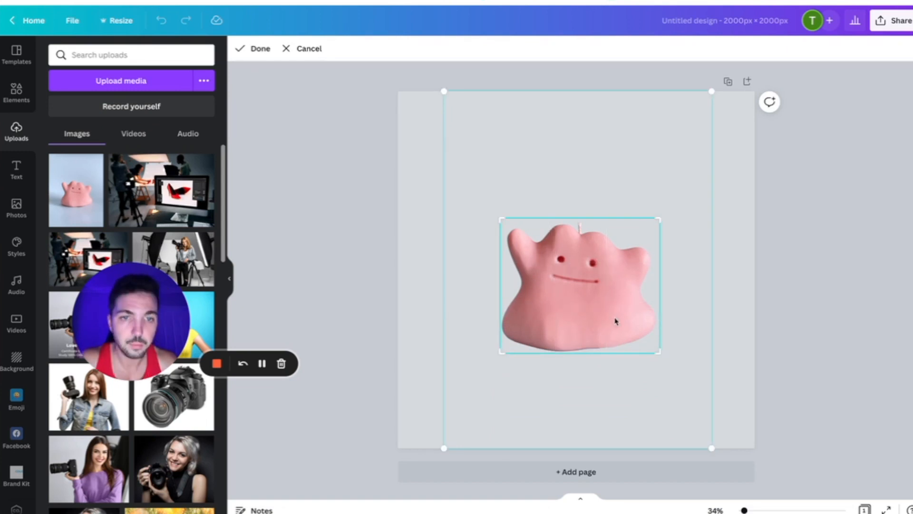
left_click(255, 49)
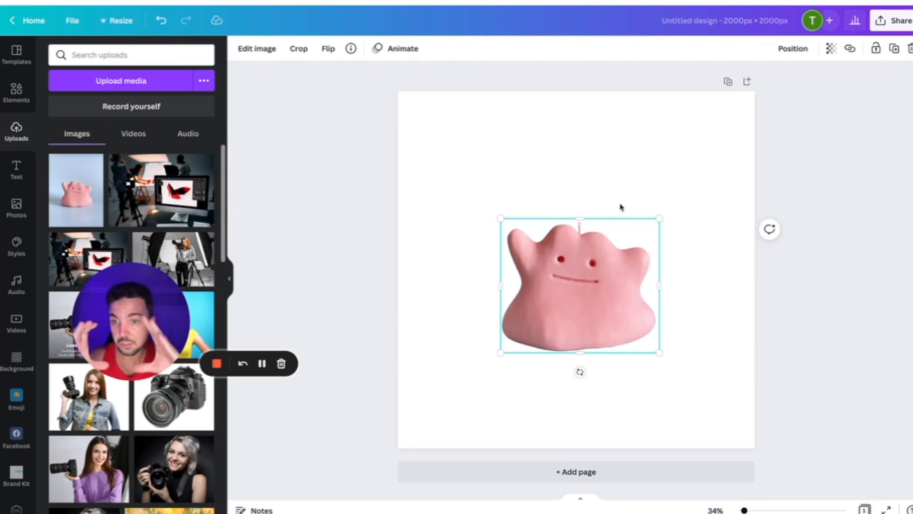
Centre the cropped candle image horizontally and vertically on the page.
left_click_drag(577, 304, 591, 290)
mouse_move(575, 290)
left_mouse_down()
mouse_move(583, 238)
mouse_move(677, 254)
mouse_move(597, 237)
mouse_move(543, 279)
mouse_move(573, 289)
left_mouse_up()
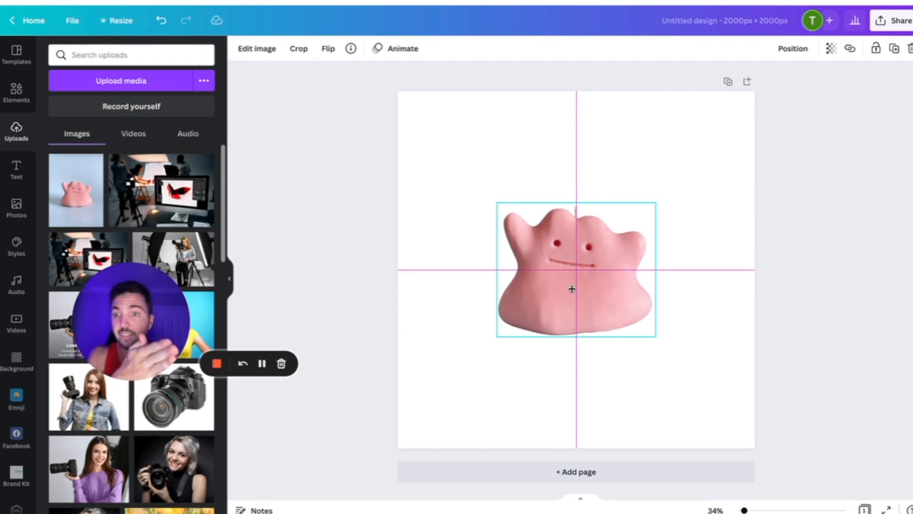
left_click_drag(572, 288, 572, 288)
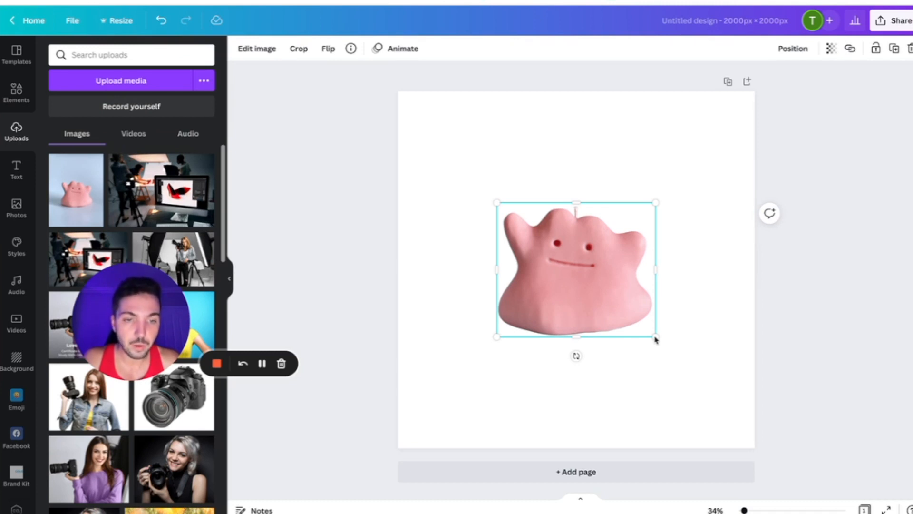
mouse_move(655, 338)
left_mouse_down()
mouse_move(750, 433)
mouse_move(646, 354)
left_mouse_up()
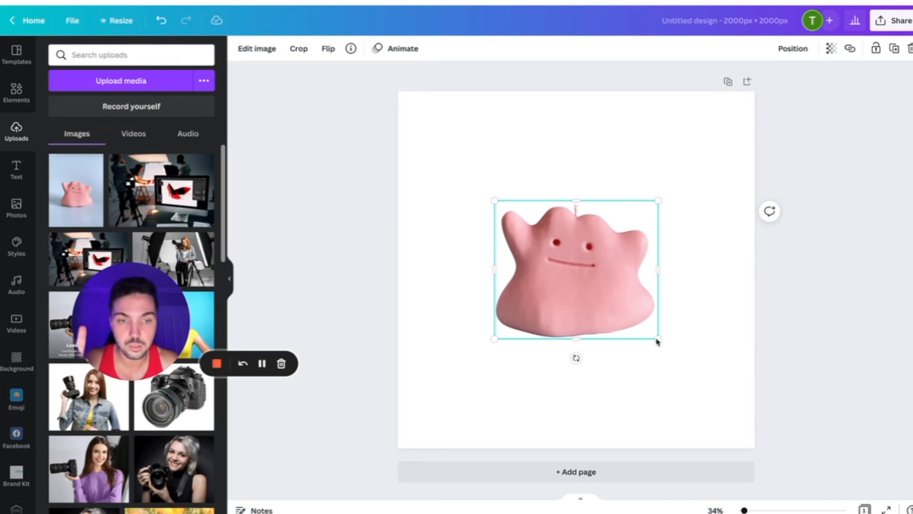
left_click_drag(657, 340, 774, 446)
key("ctrl+z")
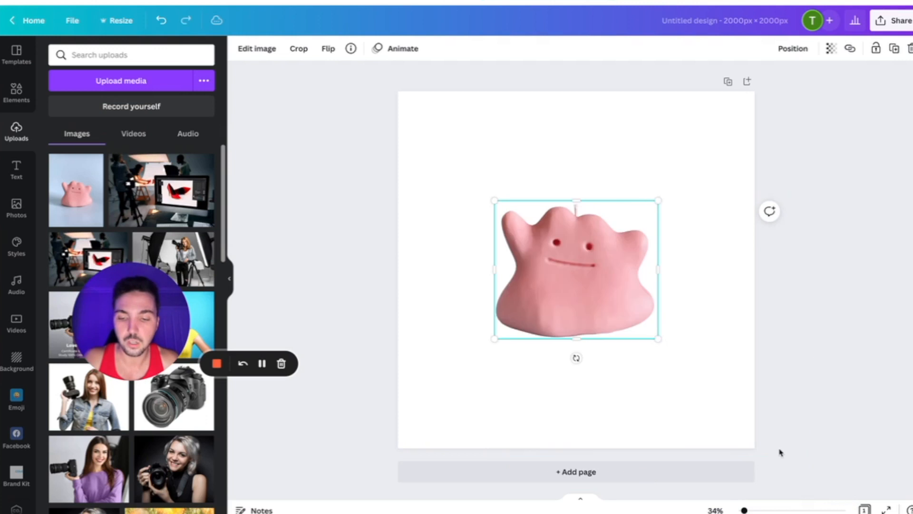
Enlarge the candle image to about the full page width, shift it slightly right and upward, and deselect it.
left_click_drag(657, 339, 740, 431)
key("Right")
key("Right")
key("Right")
key("Right")
key("Right")
key("Right")
key("Right")
key("Right")
key("Right")
key("Right")
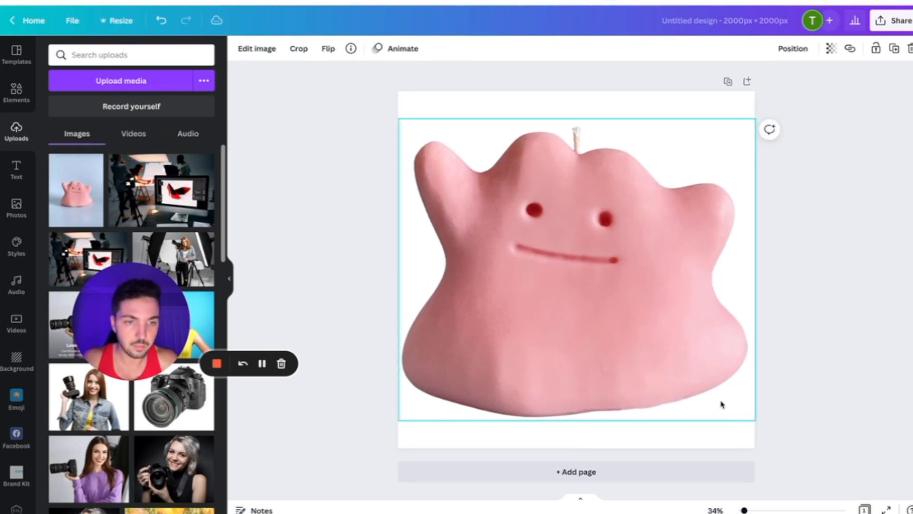
left_click_drag(650, 375, 652, 369)
left_click(889, 351)
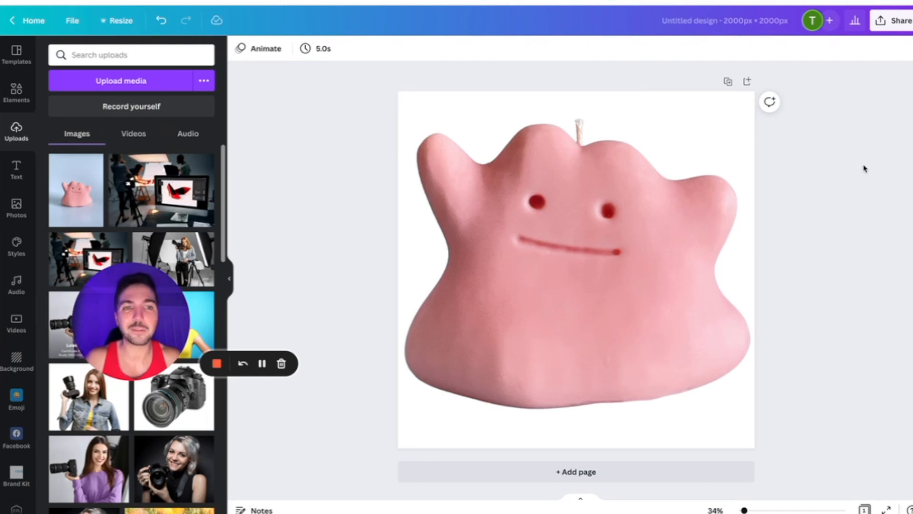
Rename the design as Ditto Transparent Background Canva.
left_click(688, 22)
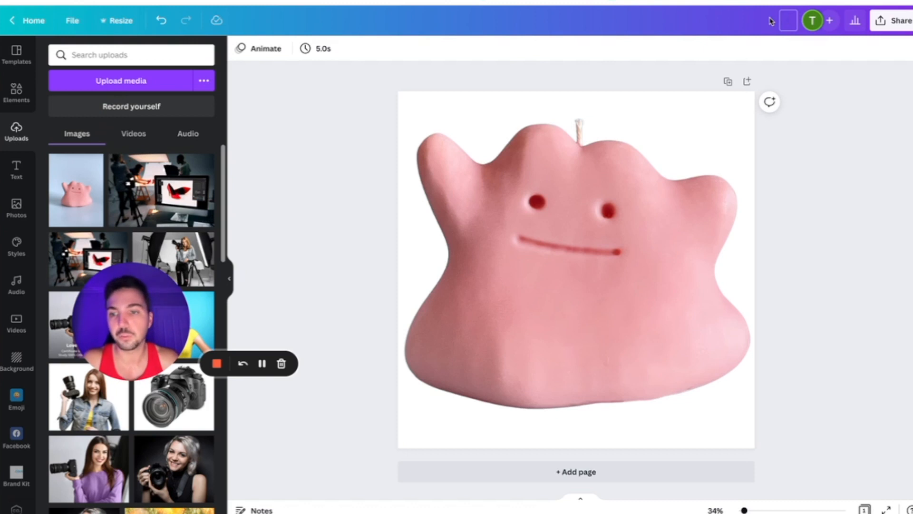
type("Dit")
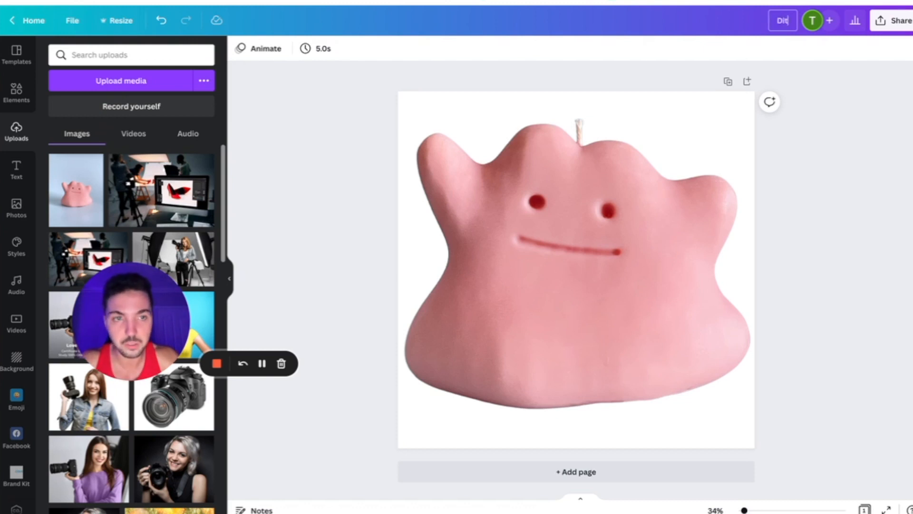
type("to Tran")
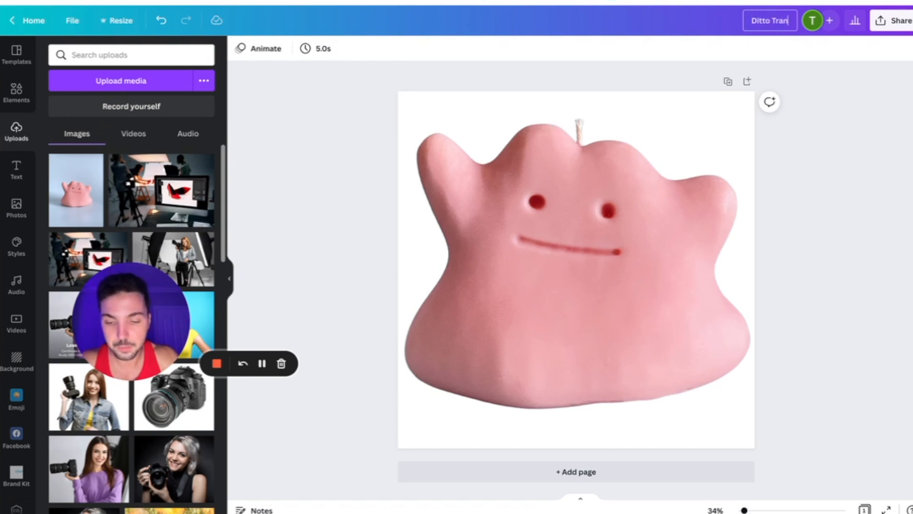
type("sparent Backgro")
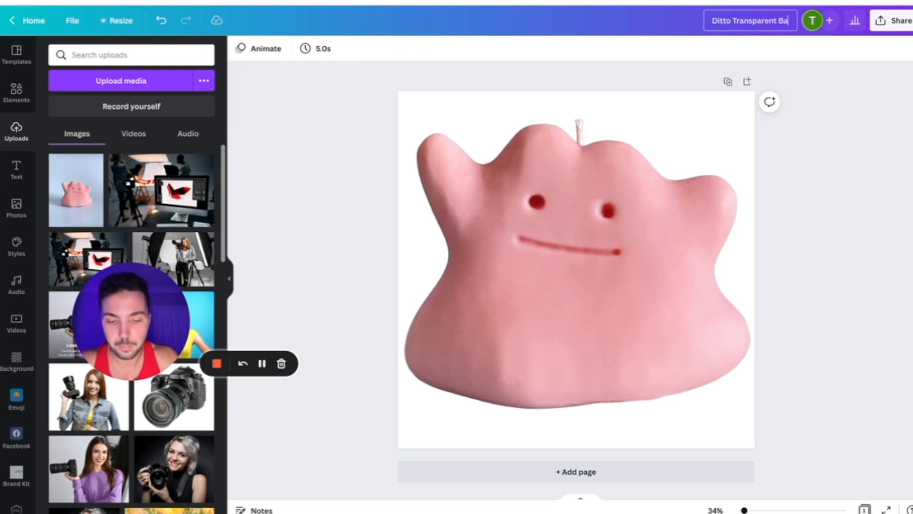
type("und Canva")
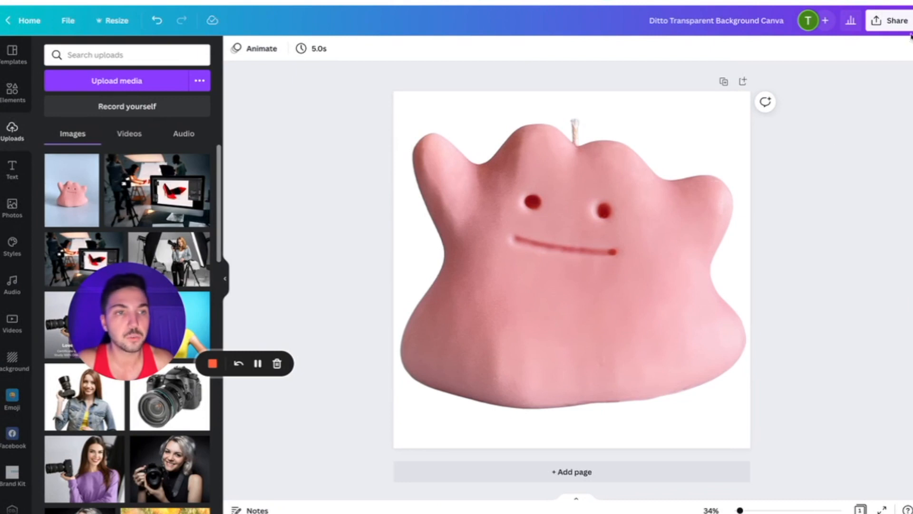
Download the design as a PNG at size 0.5 (1000 × 1000 px) with a transparent background.
left_click(897, 23)
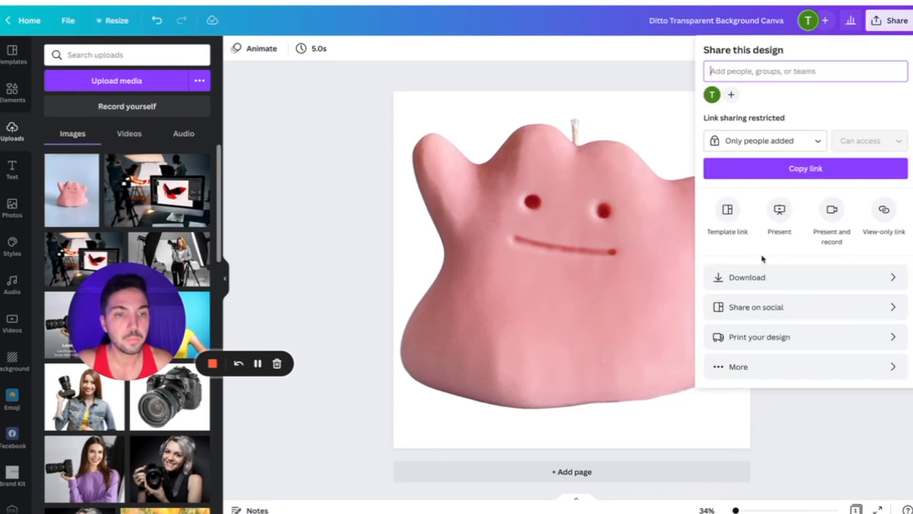
left_click(742, 277)
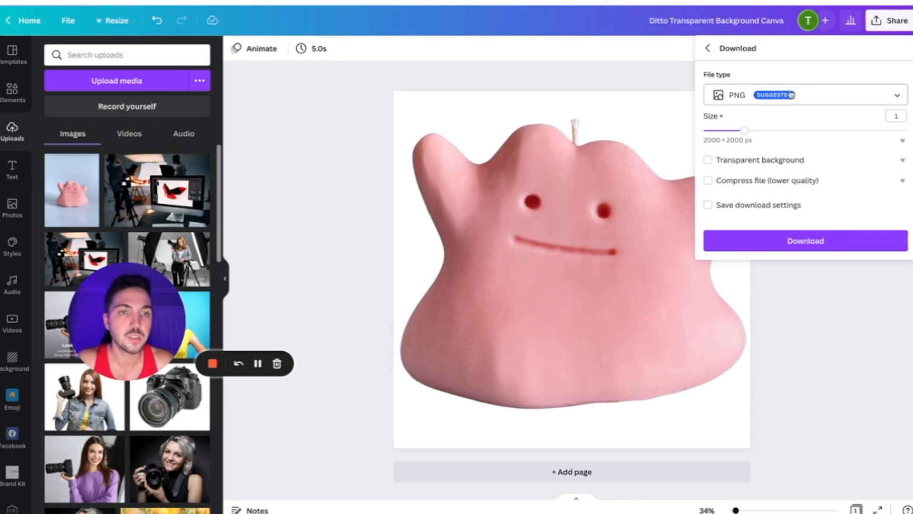
left_click(809, 97)
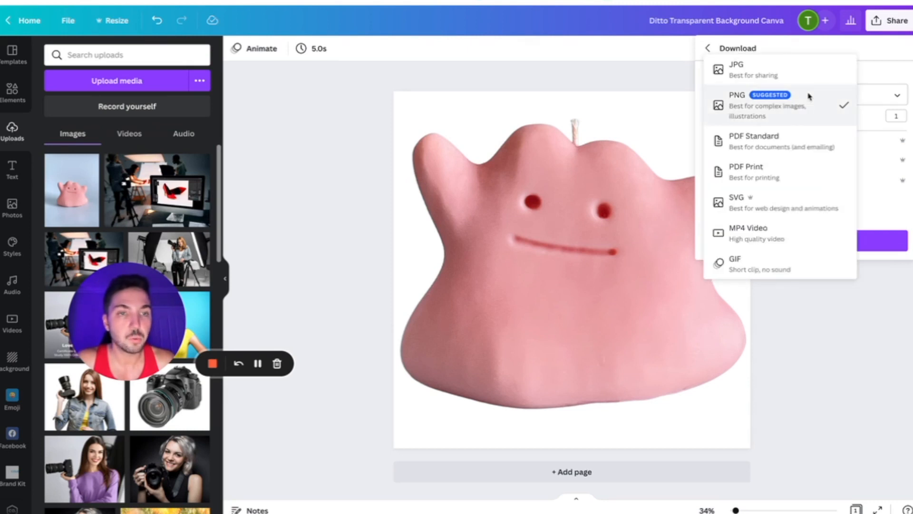
left_click(736, 102)
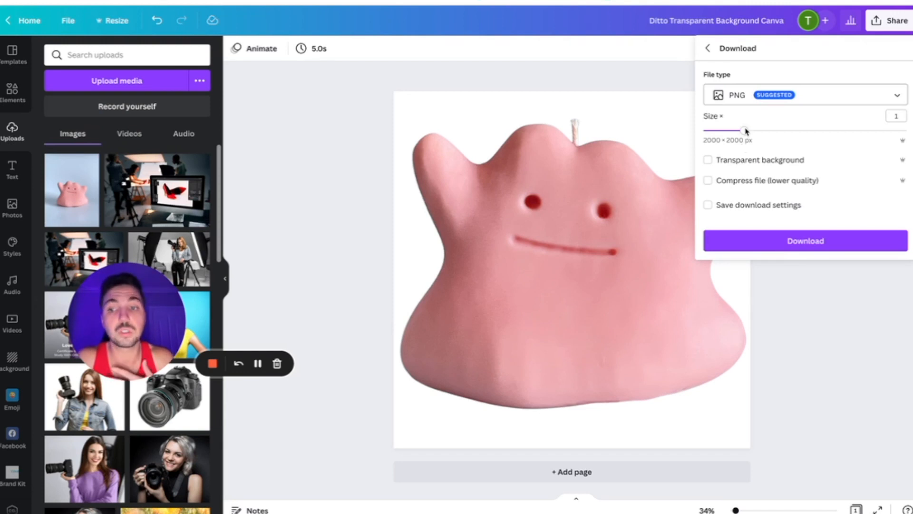
left_click_drag(746, 130, 671, 127)
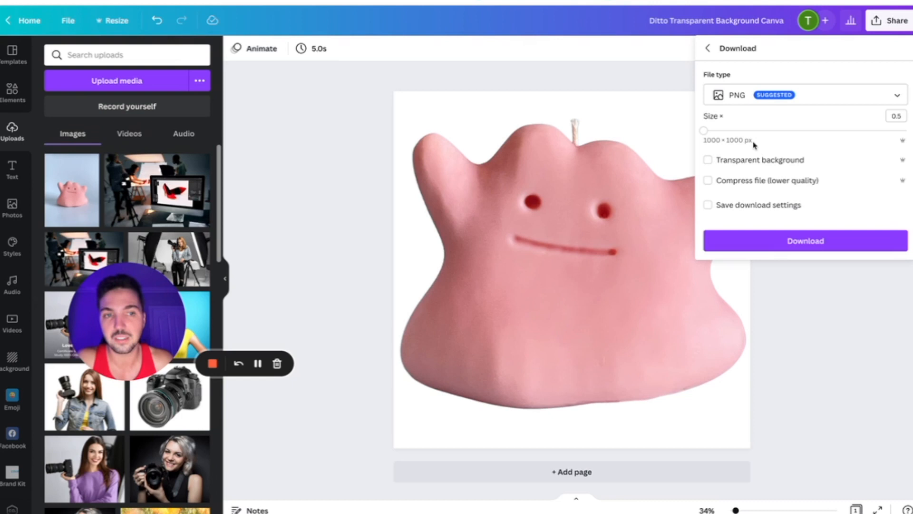
left_click(707, 160)
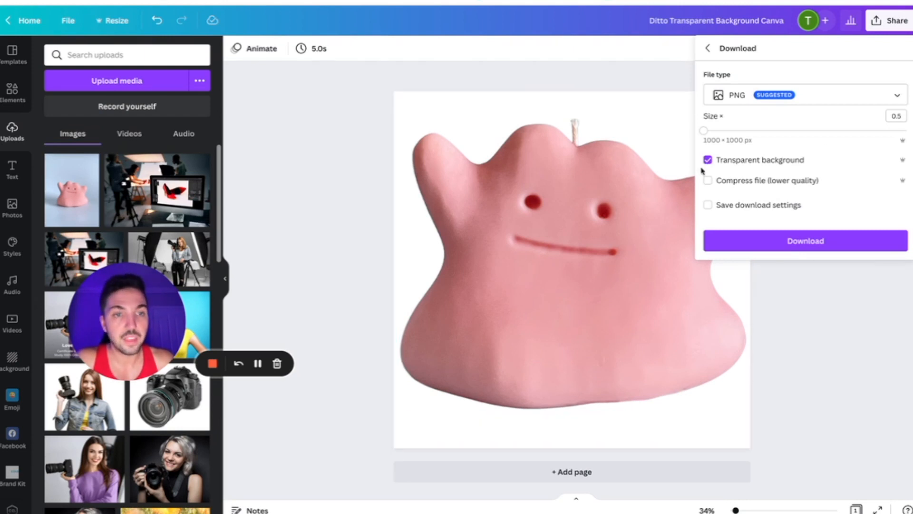
left_click_drag(707, 134, 671, 126)
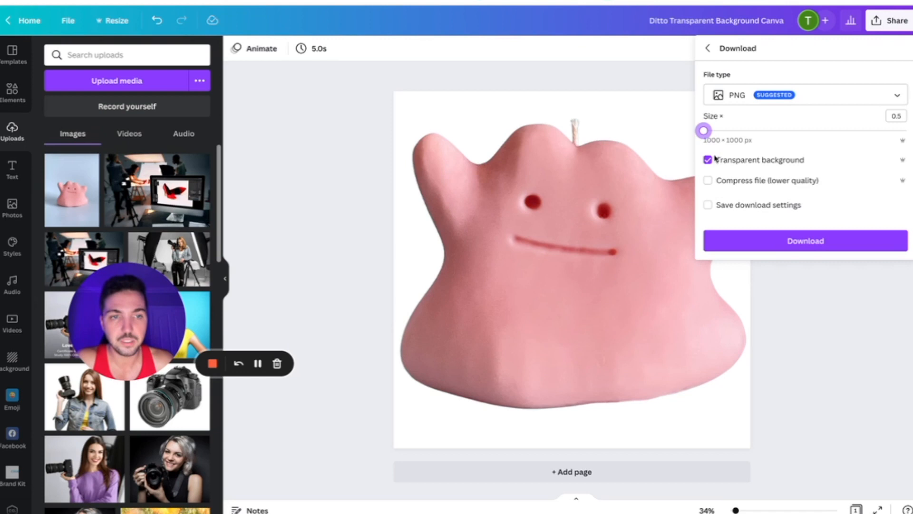
left_click(774, 248)
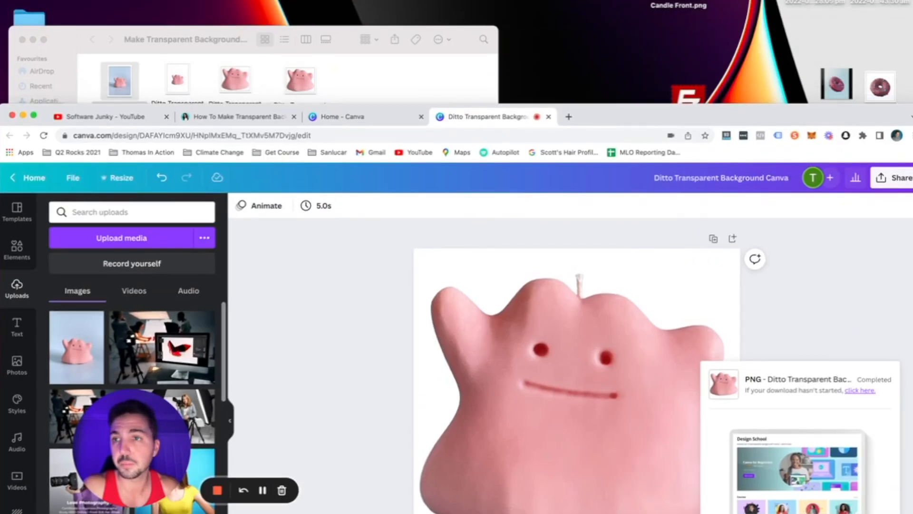
Switch to Finder, open the Downloads folder and preview the downloaded candle PNG to check its transparent background.
double_click(71, 3)
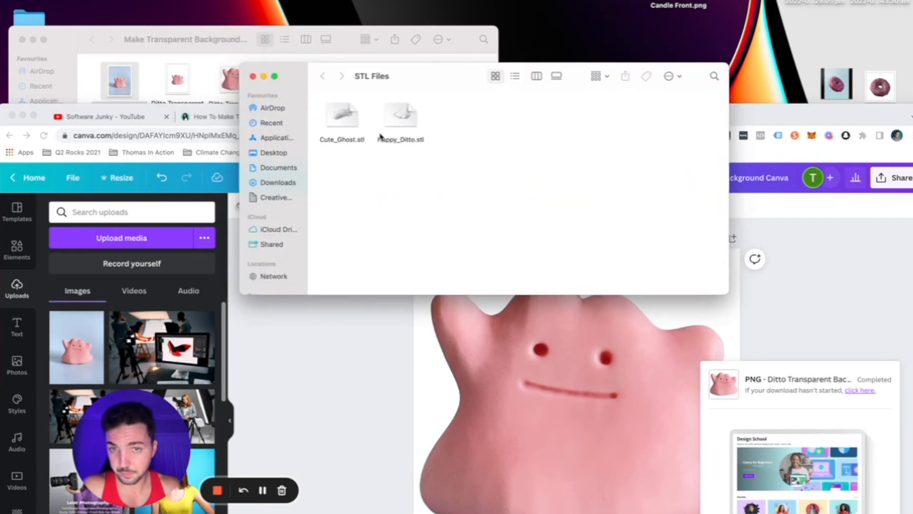
double_click(404, 116)
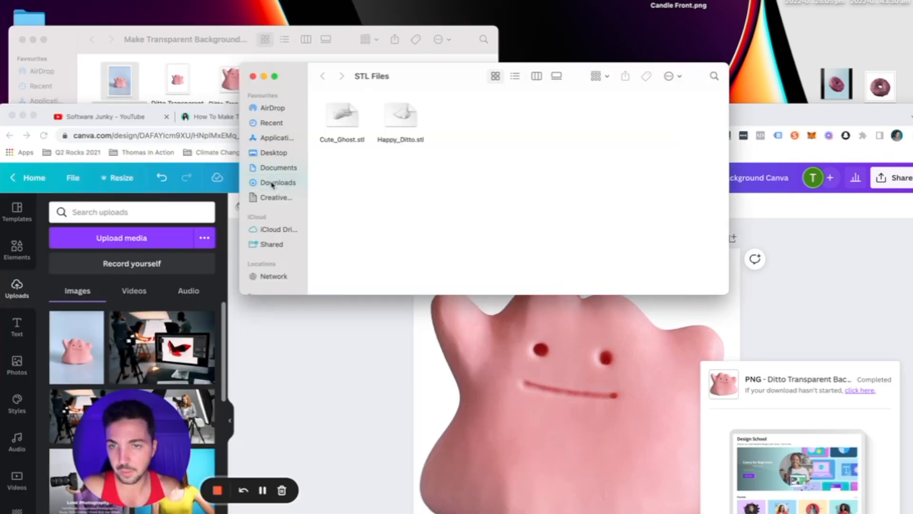
left_click(272, 185)
scroll(579, 197, "down", 15)
scroll(578, 198, "up", 10)
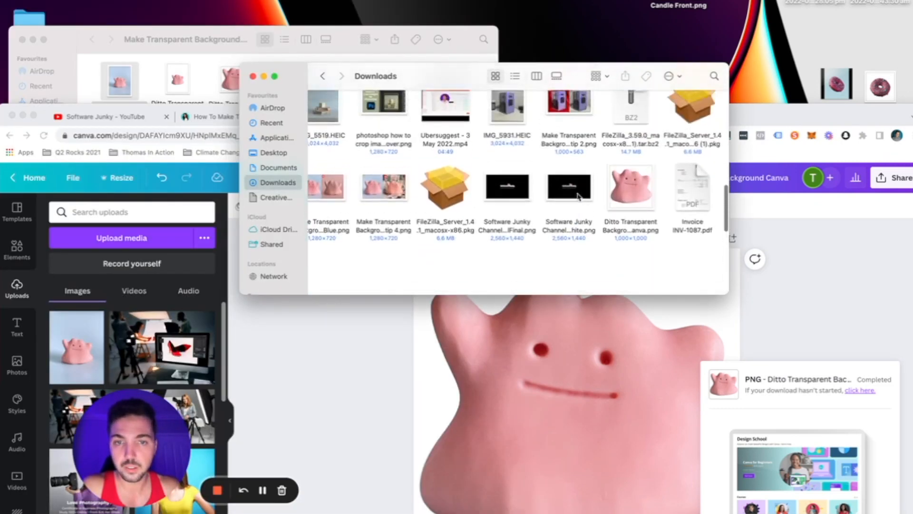
scroll(579, 197, "up", 1)
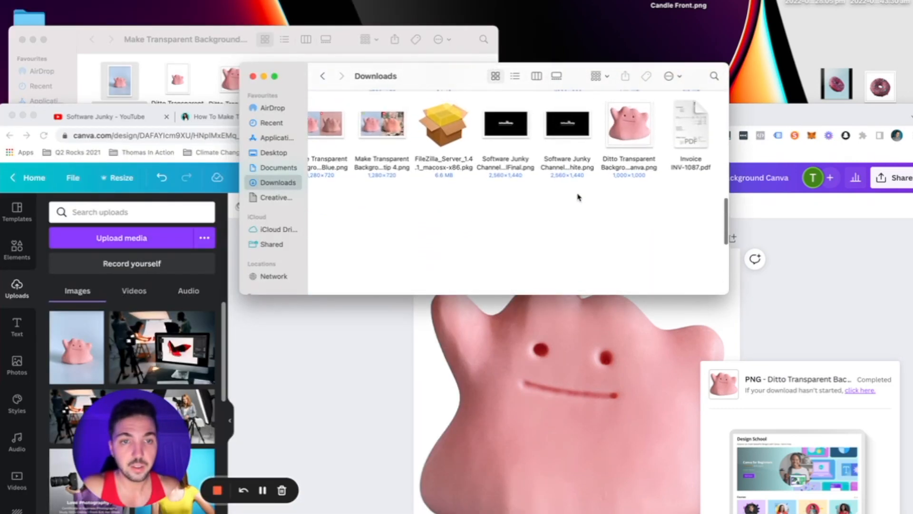
left_click(631, 131)
key("space")
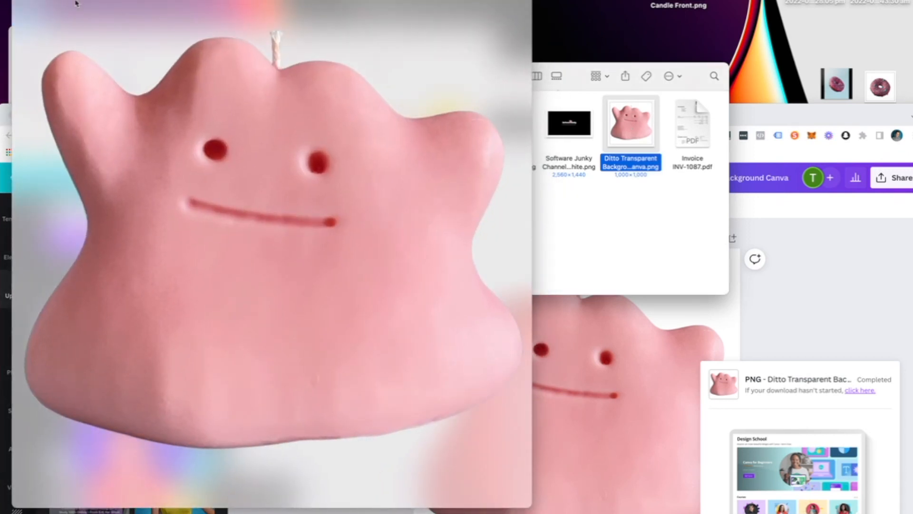
key("space")
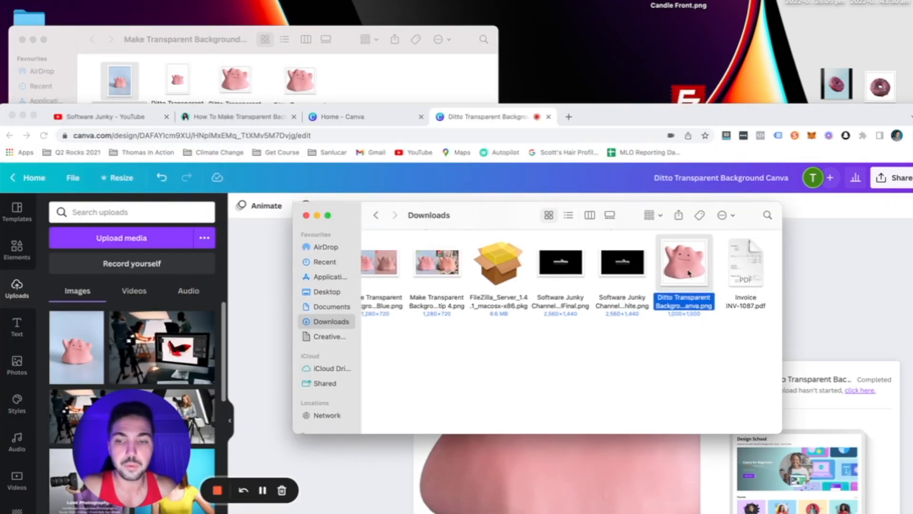
Move the downloaded candle PNG into the Make Transparent Background folder and close the Downloads window.
scroll(689, 272, "left", 2)
left_click_drag(698, 270, 369, 74)
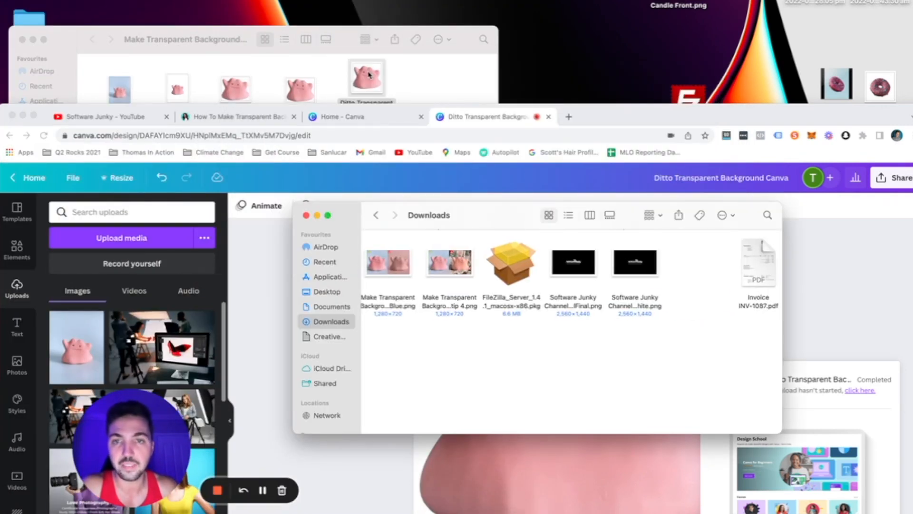
left_click(306, 215)
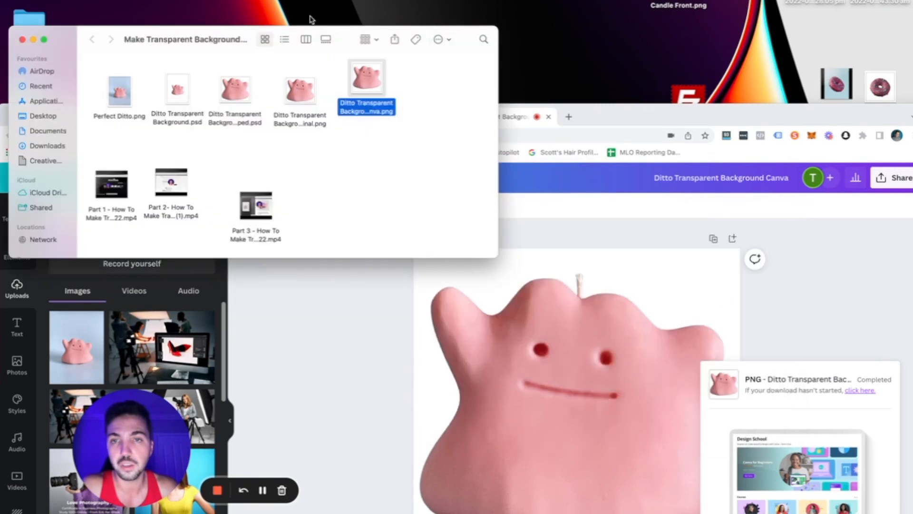
left_click_drag(340, 36, 544, 24)
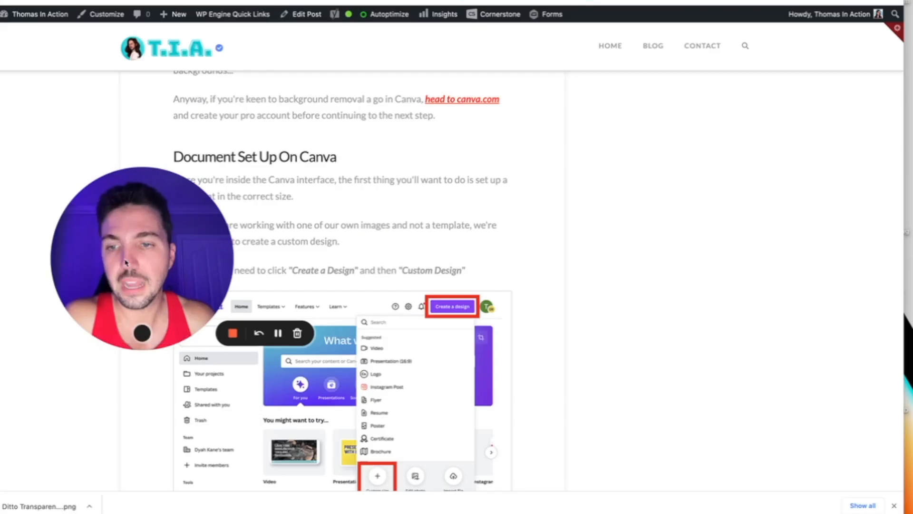
Go through the rest of the background removal article down to the Conclusion's comparison of Photoshop and Canva results.
left_click_drag(126, 262, 679, 237)
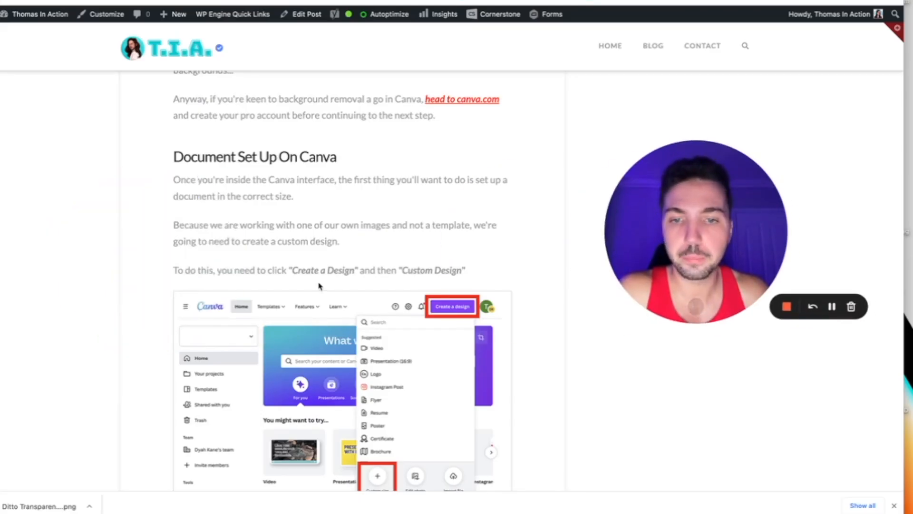
scroll(318, 285, "down", 15)
scroll(319, 285, "down", 20)
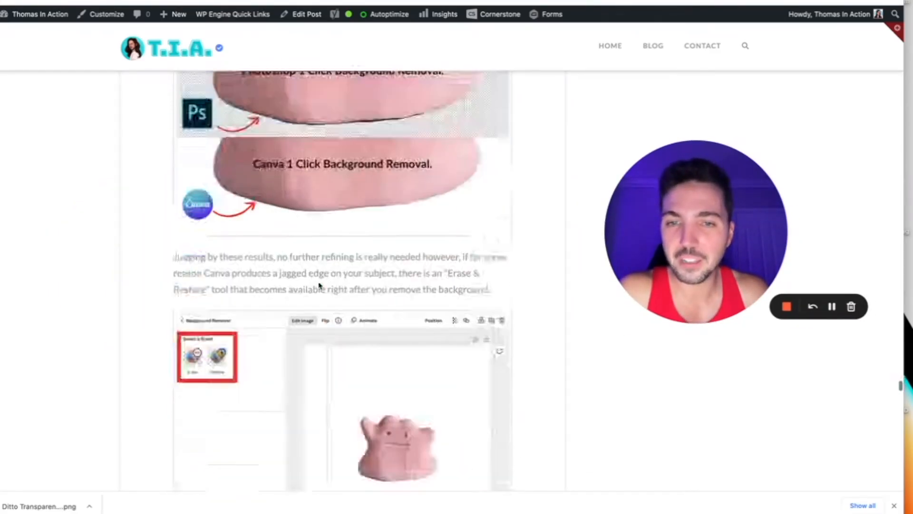
scroll(319, 281, "down", 20)
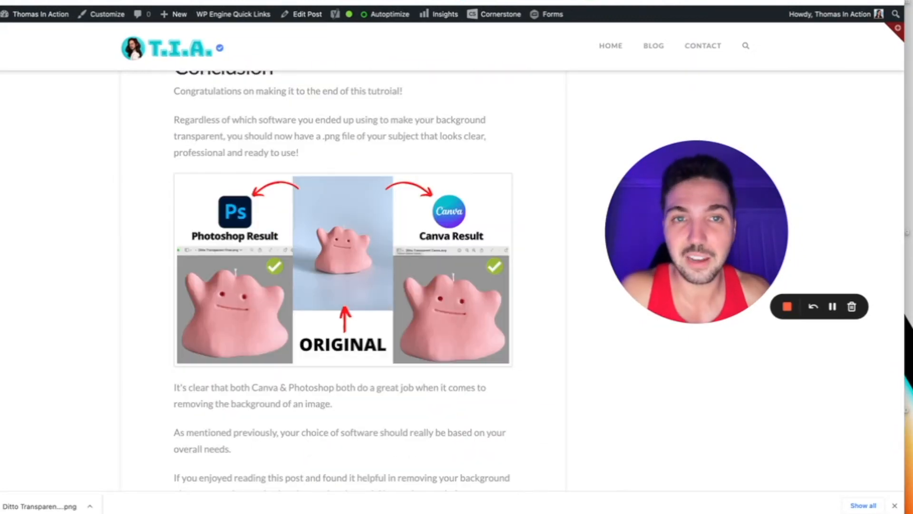
Switch to the Finder folder, preview Ditto Transparent Background Canva.png and Ditto Transparent Background Final.png, and place the previews side by side.
left_click_drag(600, 1, 720, 110)
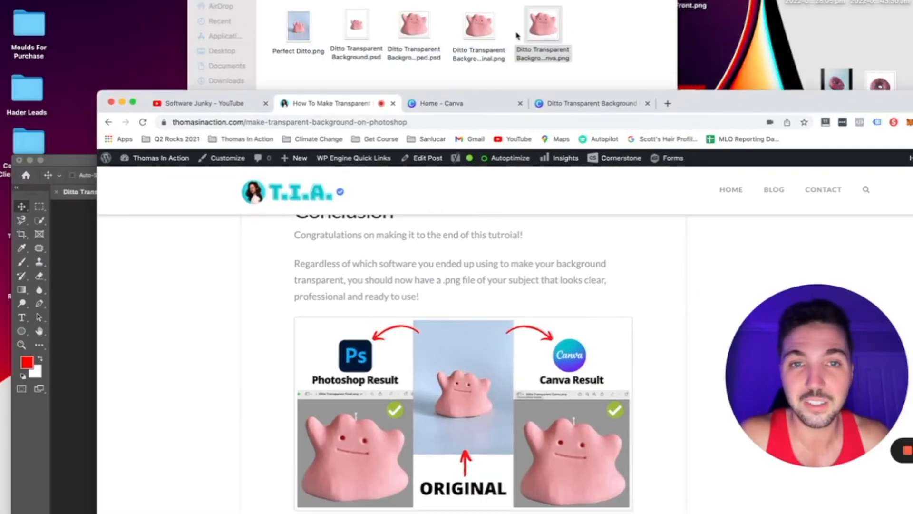
left_click(571, 30)
left_click(539, 32)
key("space")
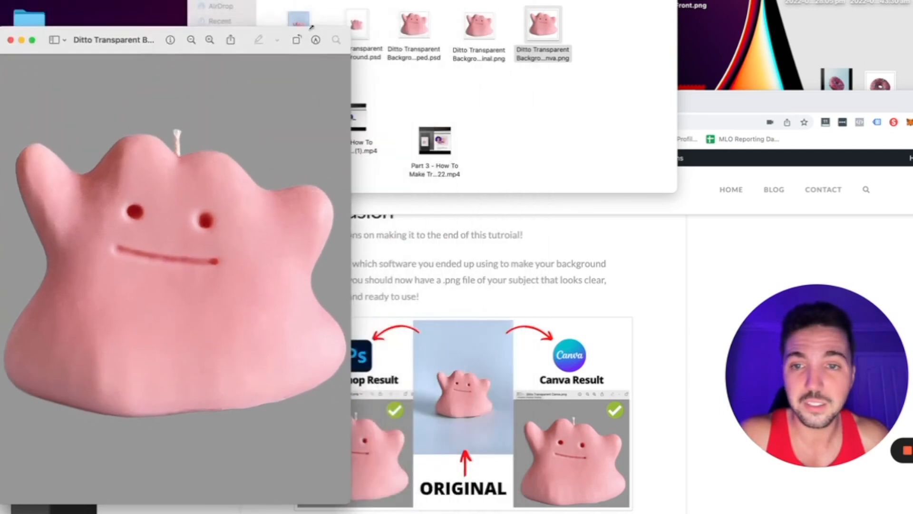
left_click(488, 49)
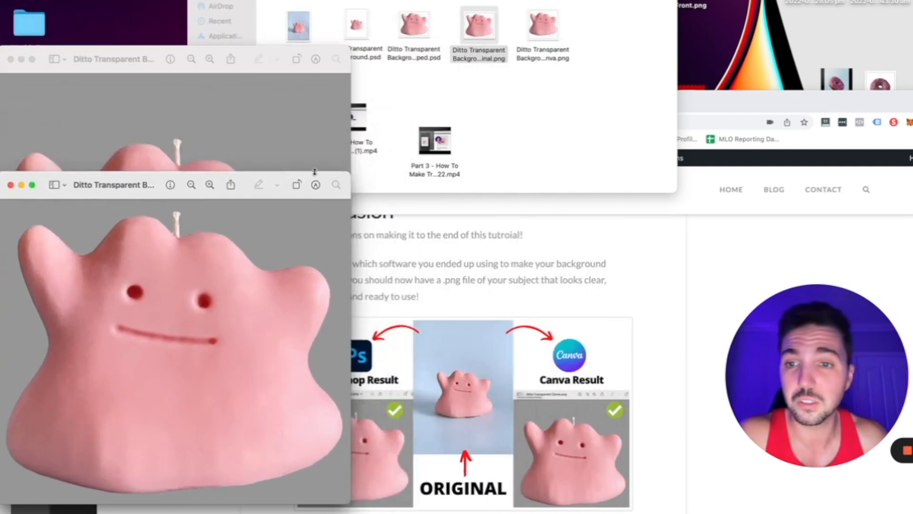
left_click_drag(442, 179, 495, 60)
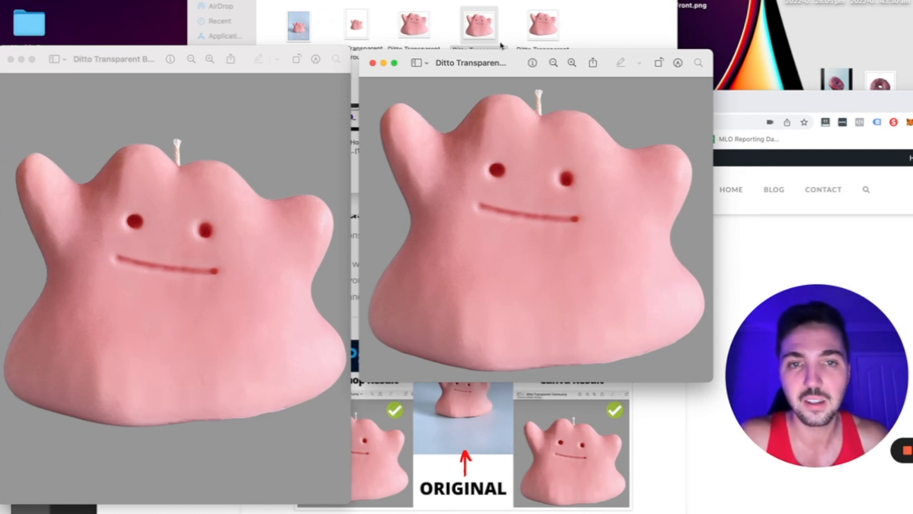
Show the file names of both previews, compare the Canva and Photoshop candle cutouts, and close both previews.
left_click(492, 63)
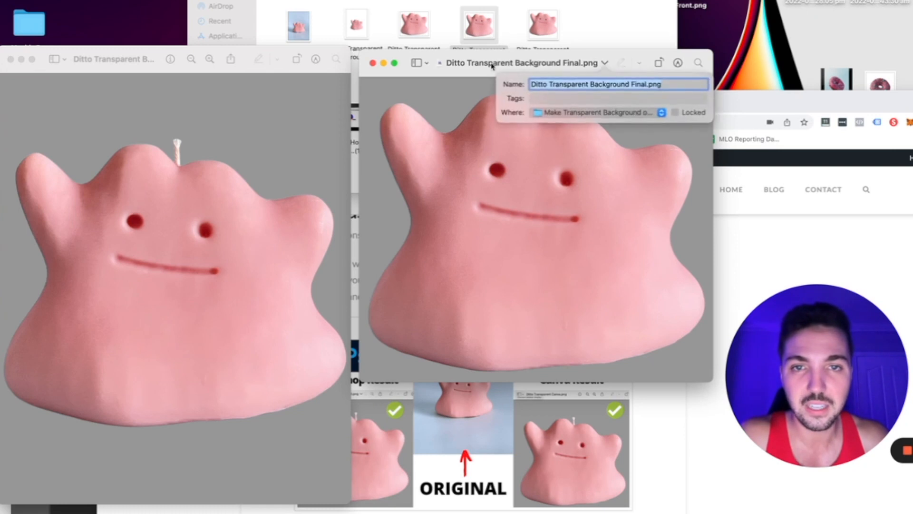
left_click(132, 60)
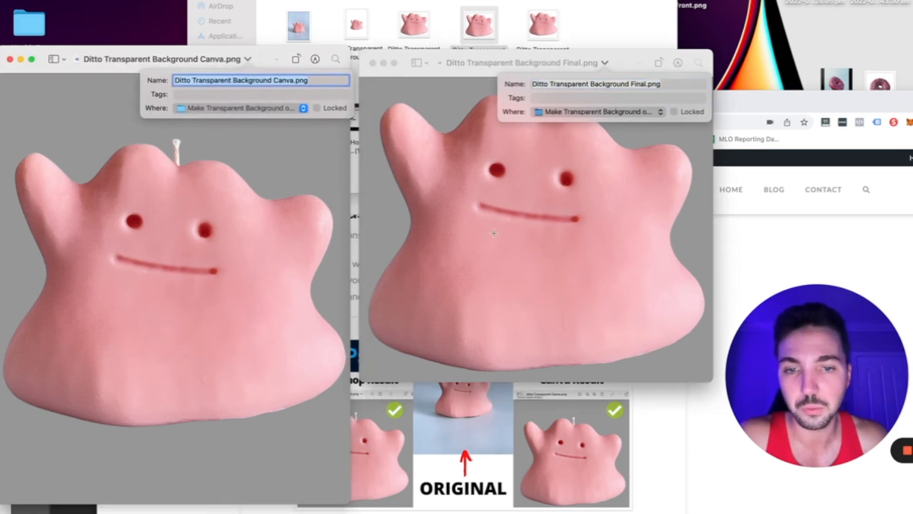
left_click(494, 233)
left_click(311, 246)
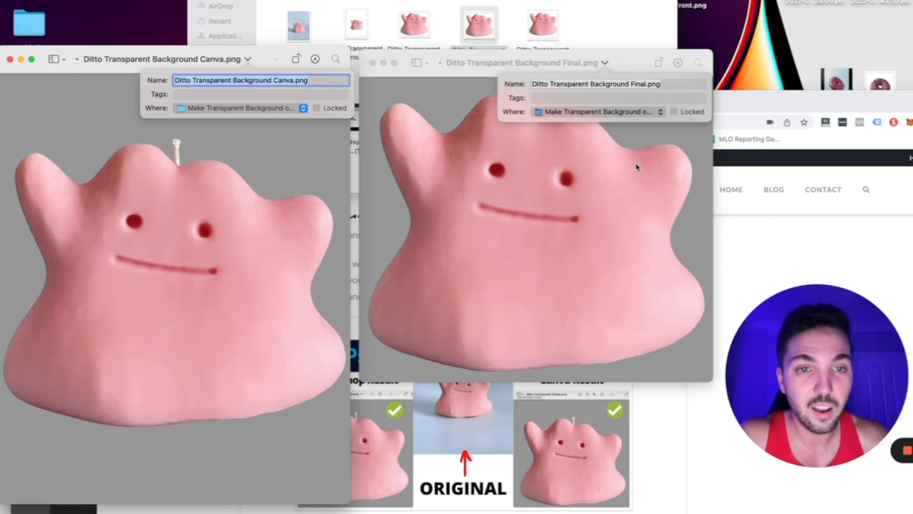
left_click(578, 359)
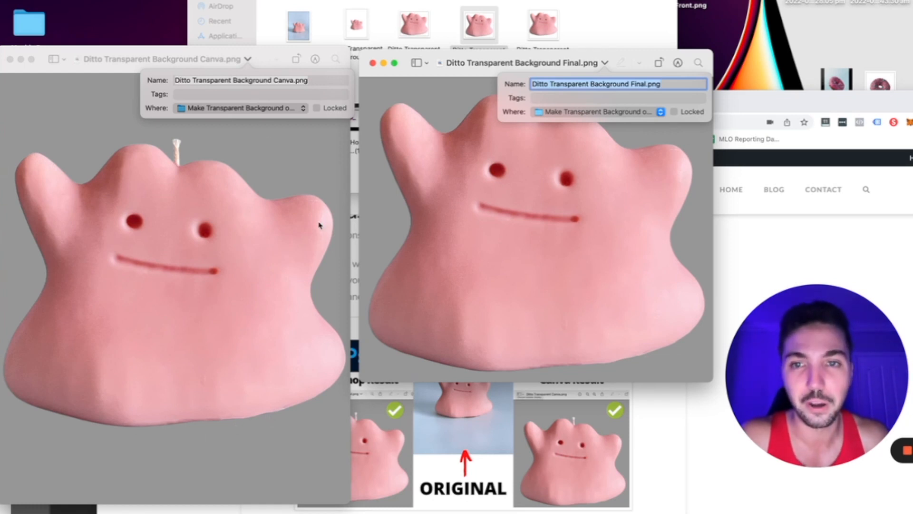
left_click(373, 62)
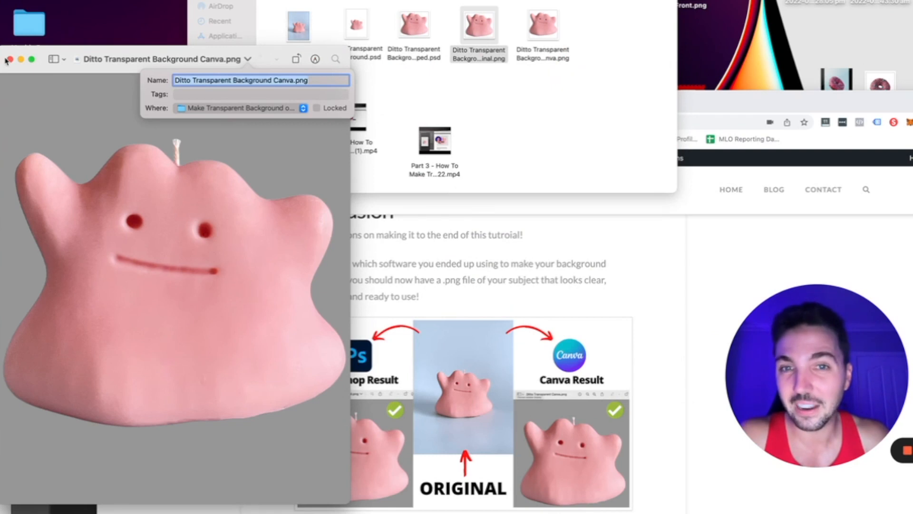
left_click(8, 61)
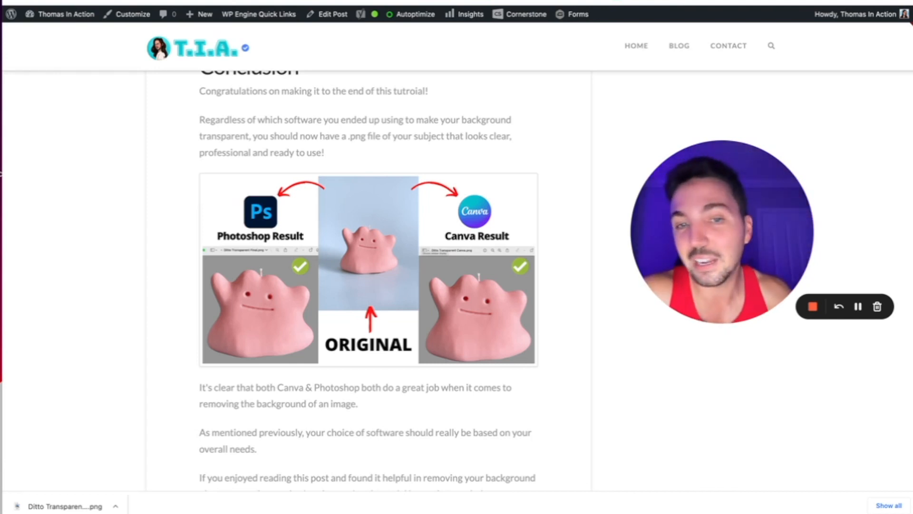
Examine the article's Conclusion, its subscribe and share section, and the preceding instructions on storing and checking the final PNG.
scroll(397, 214, "down", 2)
scroll(398, 220, "up", 3)
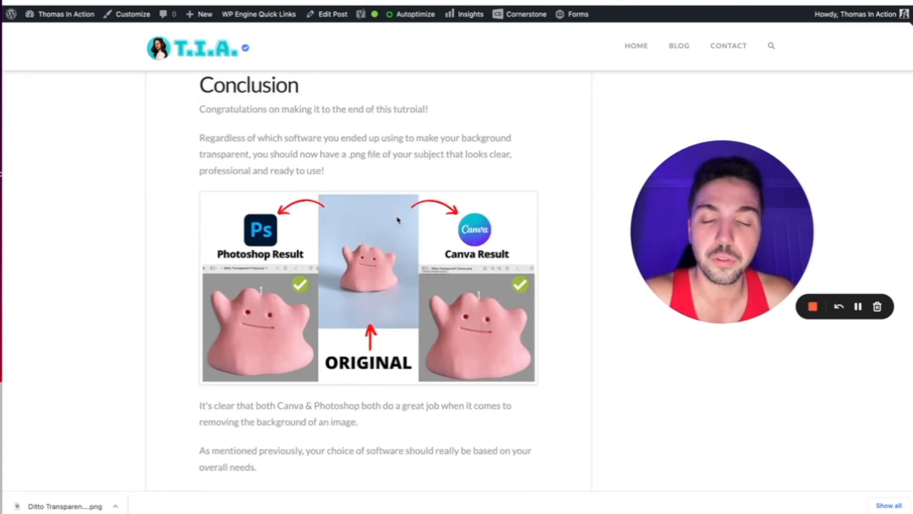
scroll(398, 220, "down", 7)
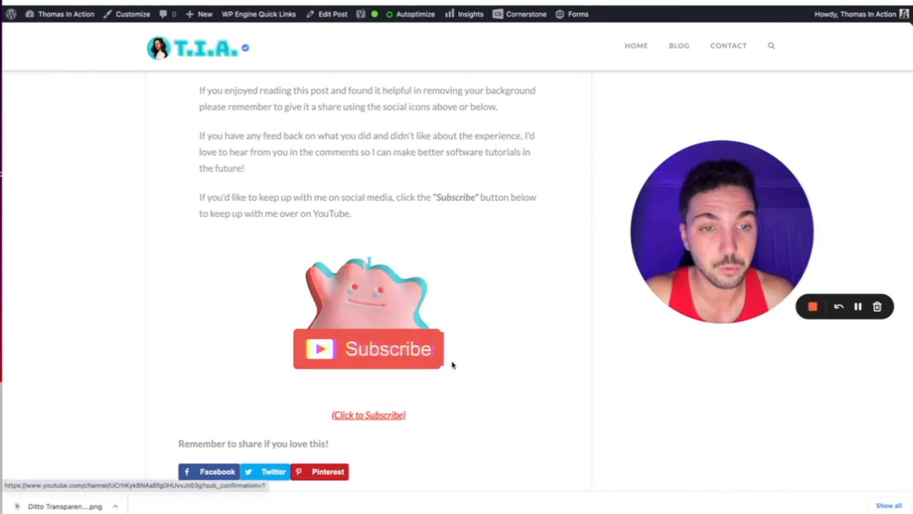
left_click_drag(716, 216, 671, 198)
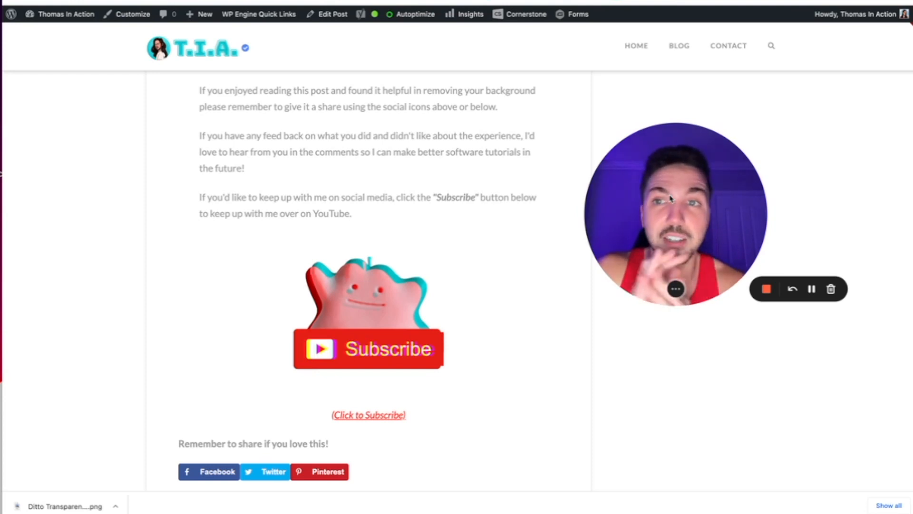
key("ctrl+Tab")
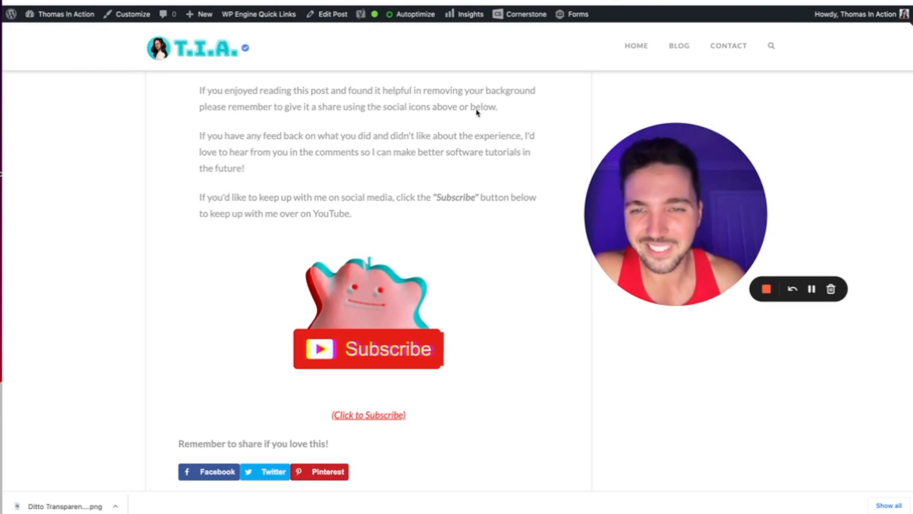
scroll(350, 116, "up", 10)
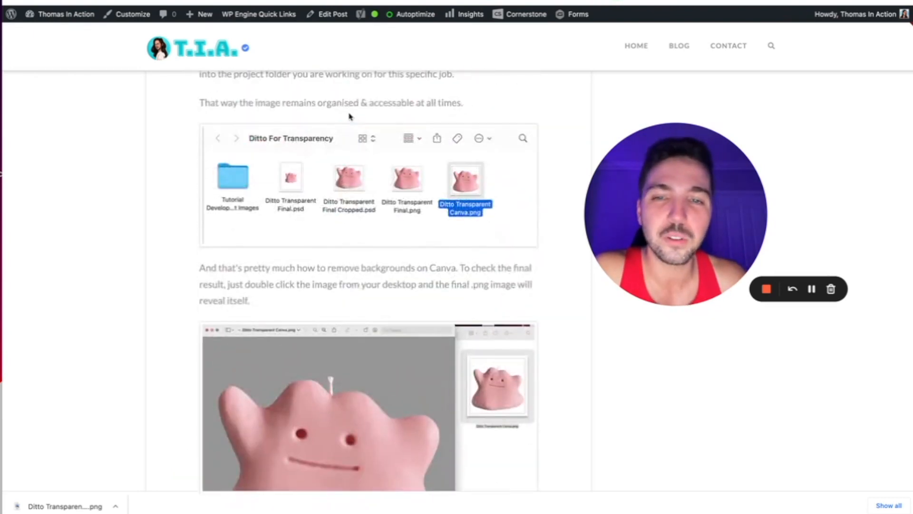
scroll(350, 117, "down", 12)
scroll(343, 335, "up", 3)
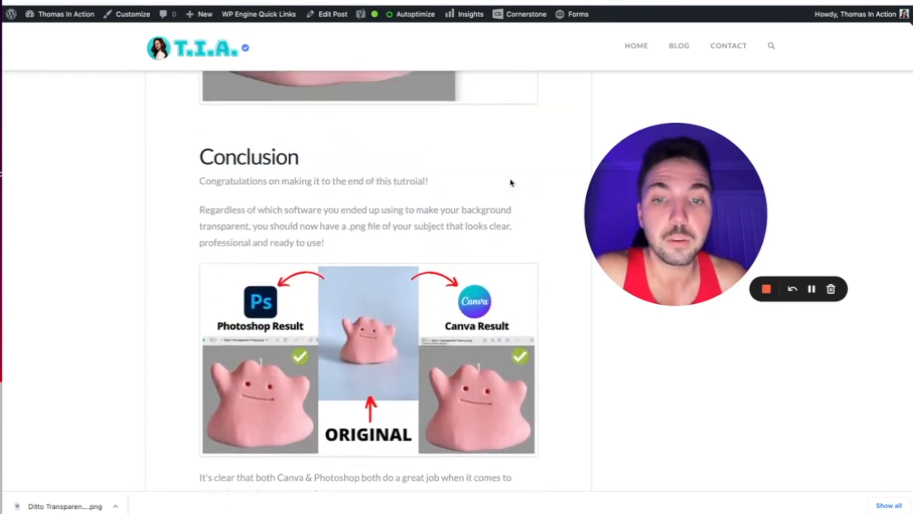